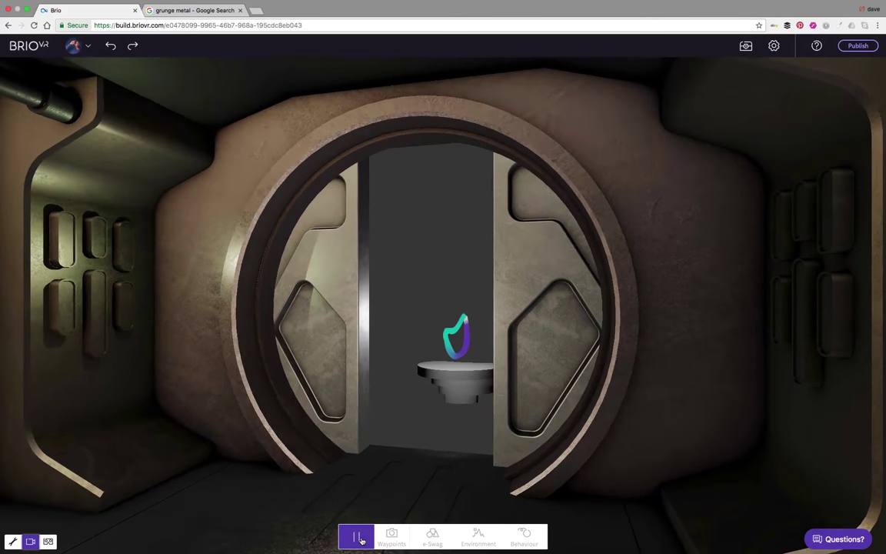
- Stop the scene playback and examine the dark hall's parts through the Object List, highlighting the roof and floor
{"action": "left_click", "coordinate": [355, 538]}
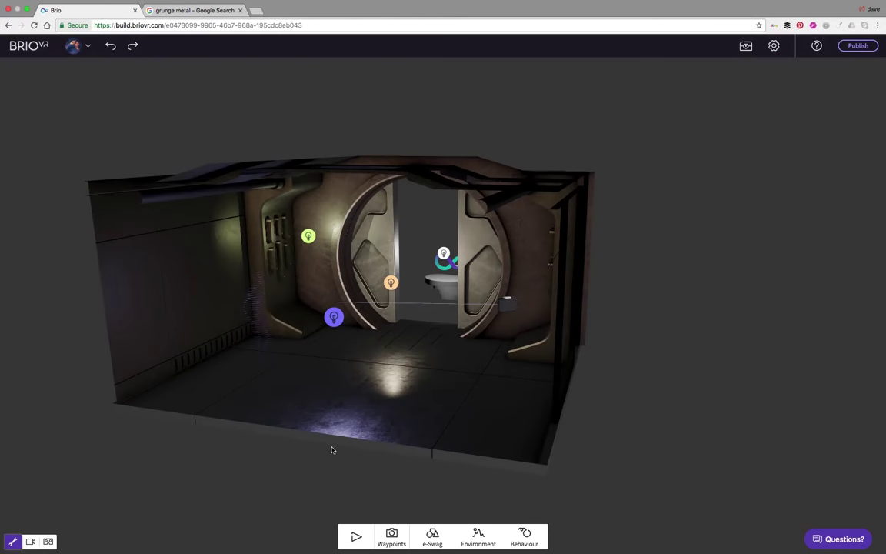
{"action": "left_click_drag", "start_coordinate": [326, 445], "coordinate": [351, 434]}
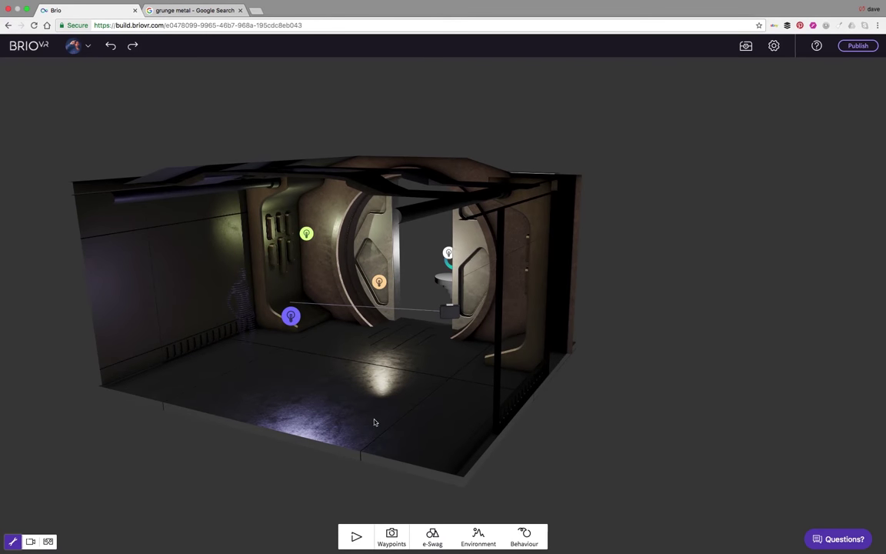
{"action": "left_click", "coordinate": [745, 47]}
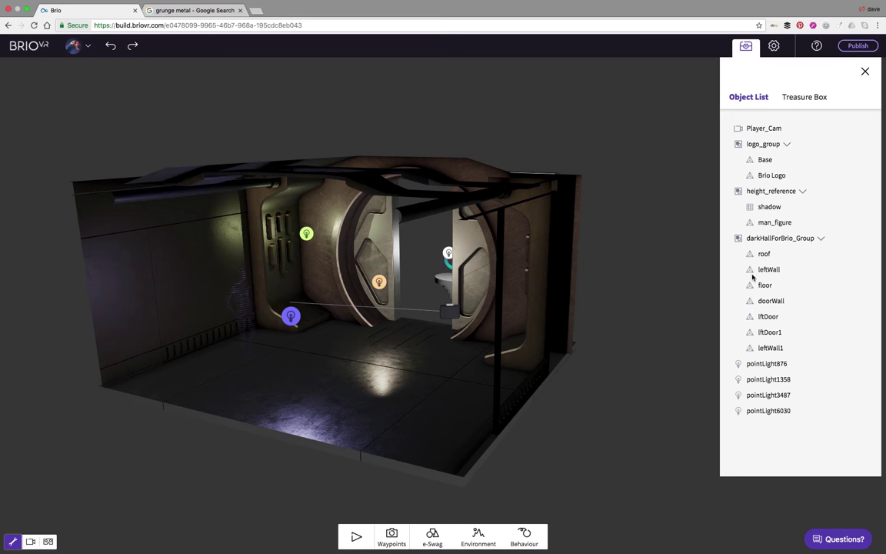
{"action": "left_click", "coordinate": [764, 255]}
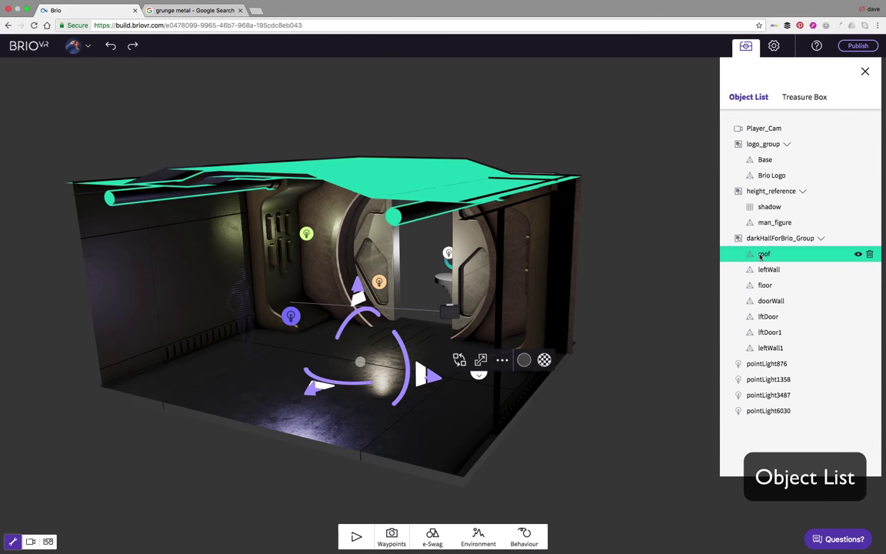
{"action": "left_click", "coordinate": [756, 293], "text": "shift"}
{"action": "key", "text": "Escape"}
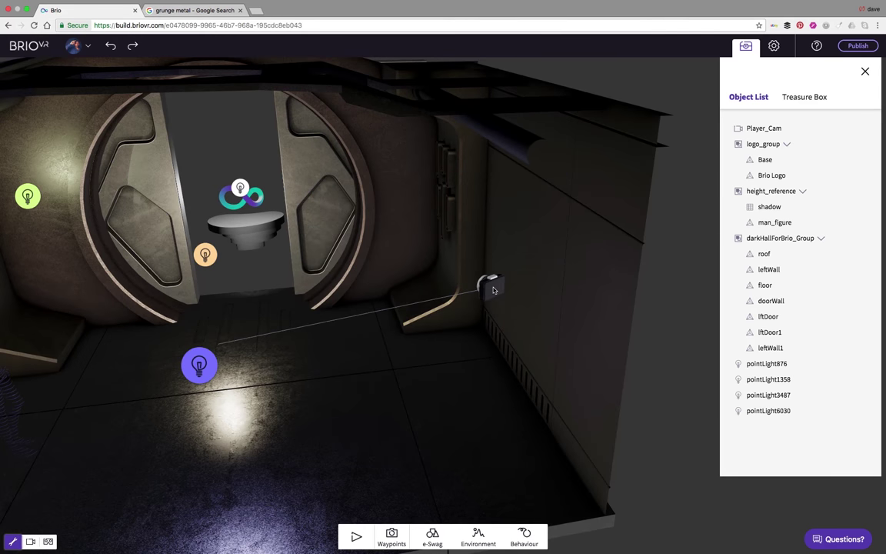
- Start waypoint editing and clear all existing waypoints from the player camera
{"action": "left_click", "coordinate": [491, 287]}
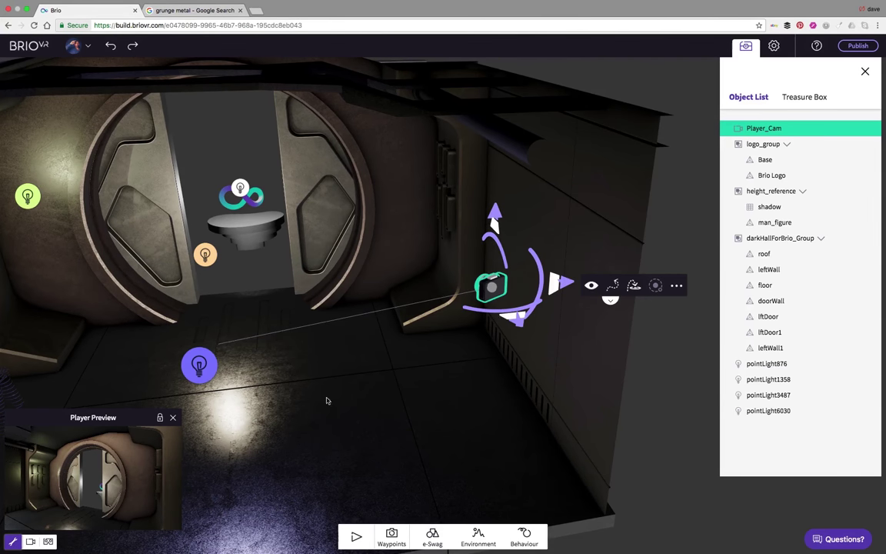
{"action": "left_click", "coordinate": [422, 422]}
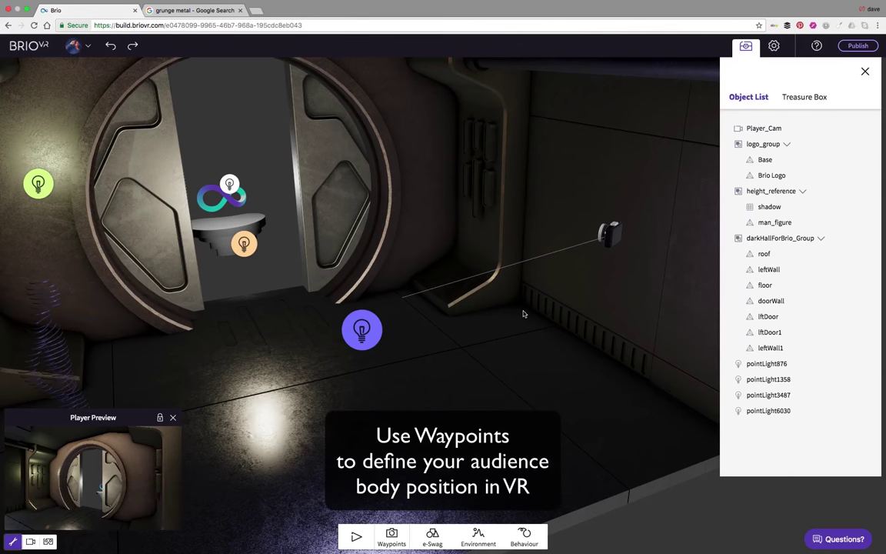
{"action": "left_click", "coordinate": [391, 536]}
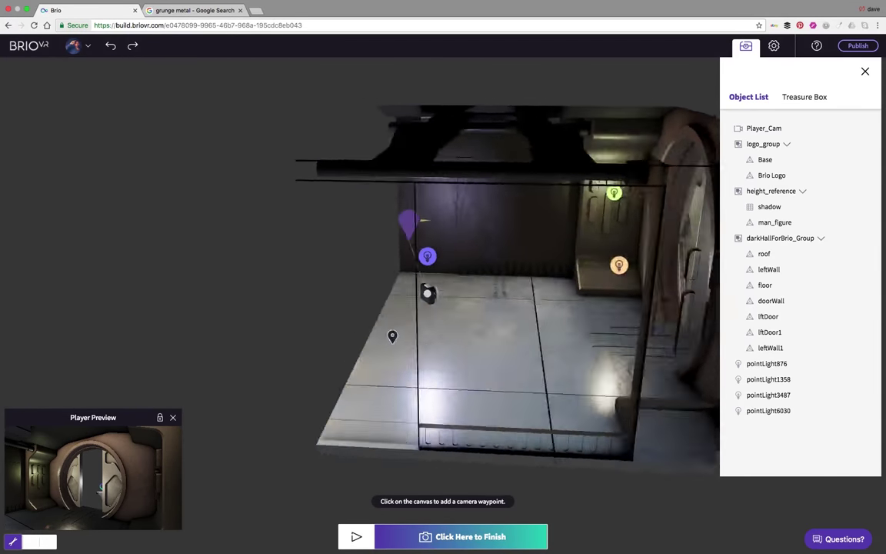
{"action": "left_click_drag", "start_coordinate": [392, 336], "coordinate": [367, 334]}
{"action": "left_click_drag", "start_coordinate": [532, 353], "coordinate": [561, 368]}
{"action": "right_click_drag", "start_coordinate": [560, 368], "coordinate": [501, 358]}
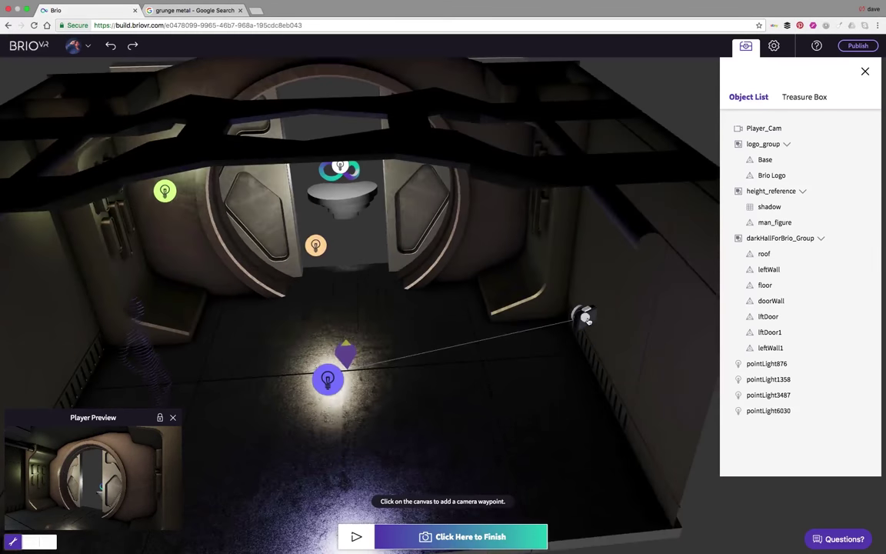
{"action": "left_click", "coordinate": [586, 317]}
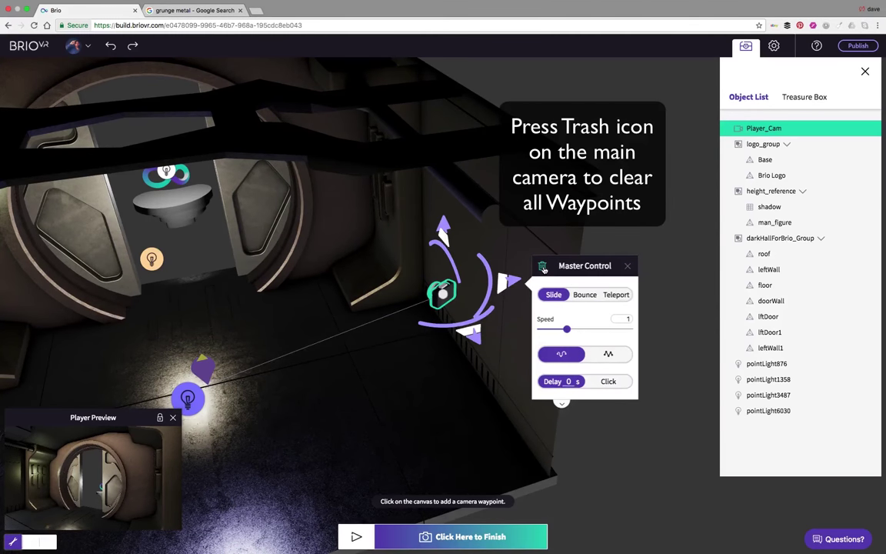
{"action": "left_click", "coordinate": [543, 267]}
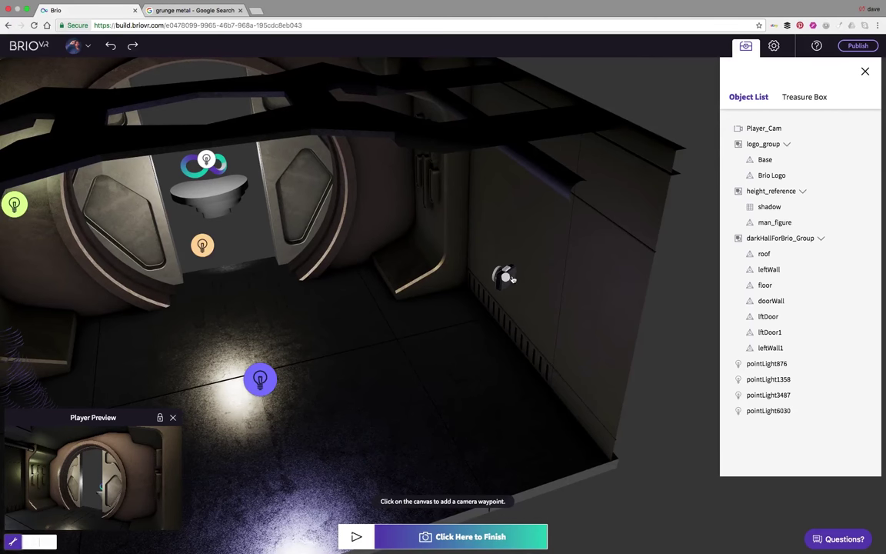
- Move the player camera back to the middle of the hall and rotate it to face the doorway and logo squarely
{"action": "left_click", "coordinate": [508, 277]}
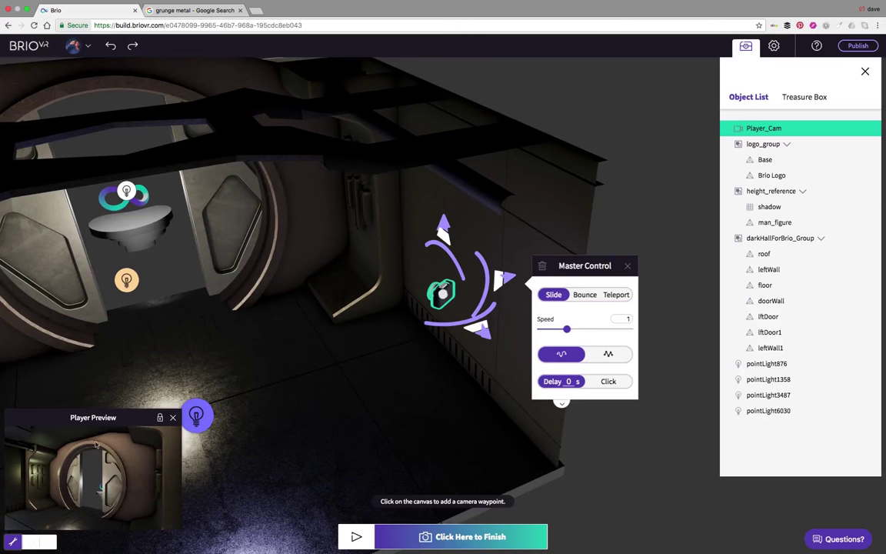
{"action": "left_click_drag", "start_coordinate": [470, 333], "coordinate": [253, 477]}
{"action": "right_click_drag", "start_coordinate": [318, 357], "coordinate": [414, 305]}
{"action": "right_click_drag", "start_coordinate": [298, 338], "coordinate": [326, 313]}
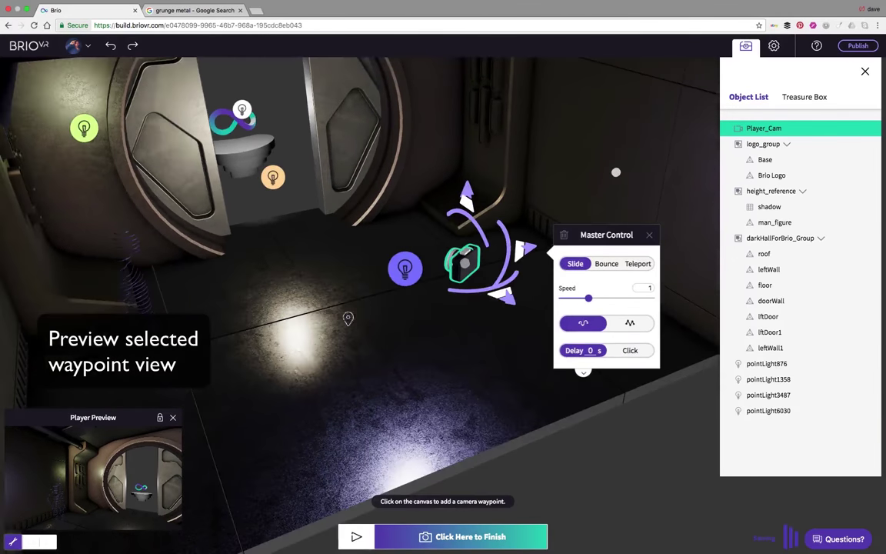
{"action": "left_click_drag", "start_coordinate": [489, 298], "coordinate": [436, 358]}
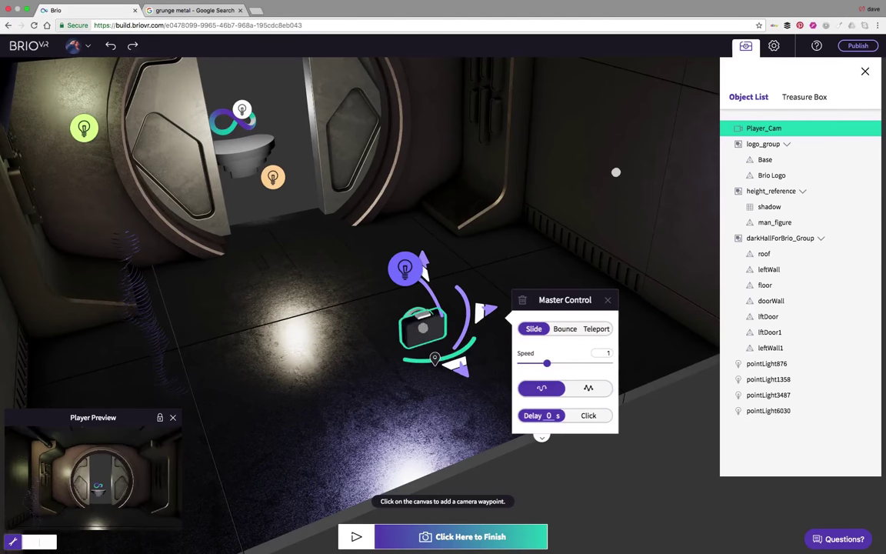
{"action": "right_click_drag", "start_coordinate": [350, 399], "coordinate": [357, 395]}
{"action": "left_click_drag", "start_coordinate": [358, 395], "coordinate": [322, 417]}
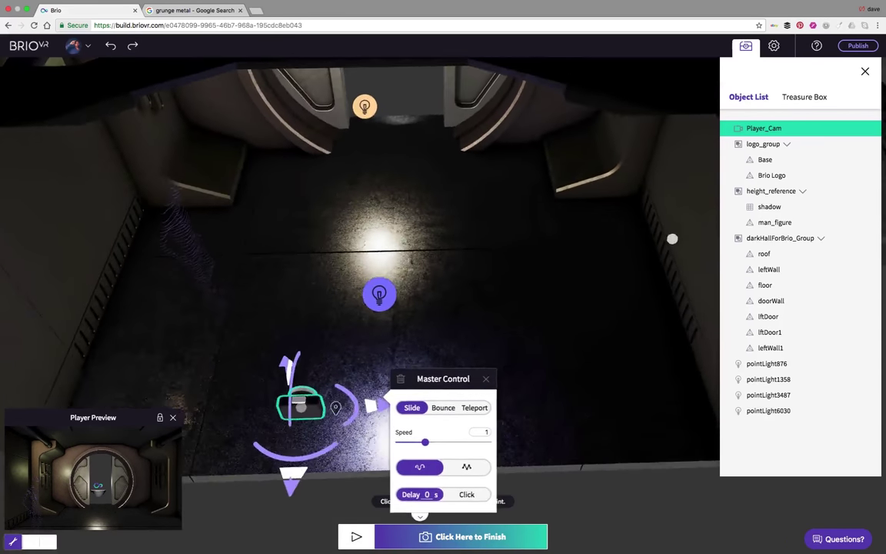
{"action": "right_click_drag", "start_coordinate": [363, 364], "coordinate": [409, 317]}
{"action": "left_click_drag", "start_coordinate": [356, 401], "coordinate": [443, 387]}
{"action": "left_click_drag", "start_coordinate": [499, 315], "coordinate": [593, 261]}
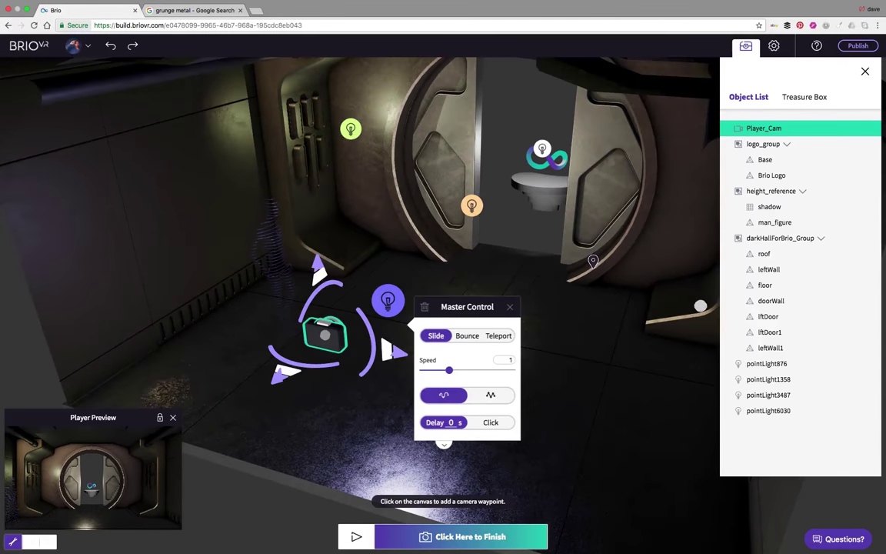
- Review the rendering options and the transform snapping values in the scene settings
{"action": "left_click", "coordinate": [774, 47]}
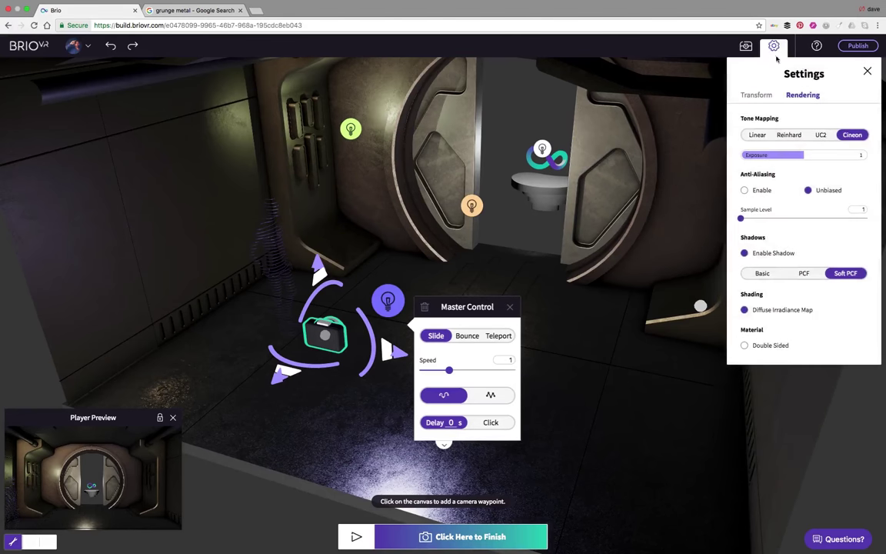
{"action": "left_click", "coordinate": [758, 95]}
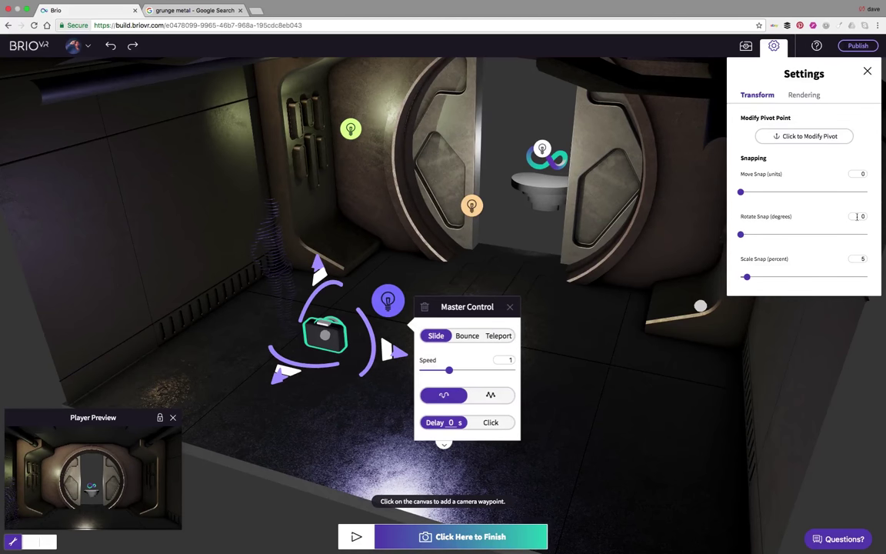
{"action": "left_click", "coordinate": [775, 48]}
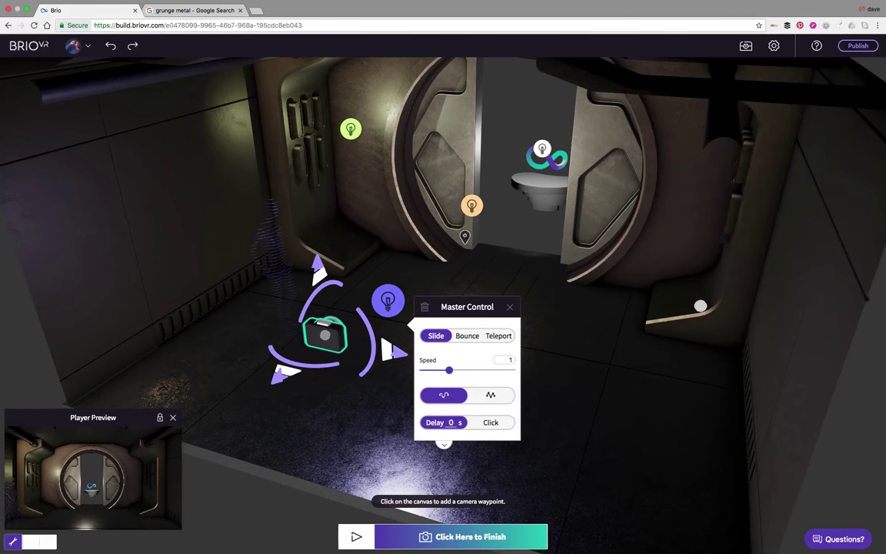
- Place one camera waypoint ahead of the player camera, near the round doorway
{"action": "left_click_drag", "start_coordinate": [463, 253], "coordinate": [393, 288]}
{"action": "right_click_drag", "start_coordinate": [534, 219], "coordinate": [489, 287]}
{"action": "left_click_drag", "start_coordinate": [489, 288], "coordinate": [540, 273]}
{"action": "right_click_drag", "start_coordinate": [439, 296], "coordinate": [534, 228]}
{"action": "right_click_drag", "start_coordinate": [742, 187], "coordinate": [585, 281]}
{"action": "left_click", "coordinate": [551, 278]}
{"action": "left_click_drag", "start_coordinate": [552, 278], "coordinate": [565, 205]}
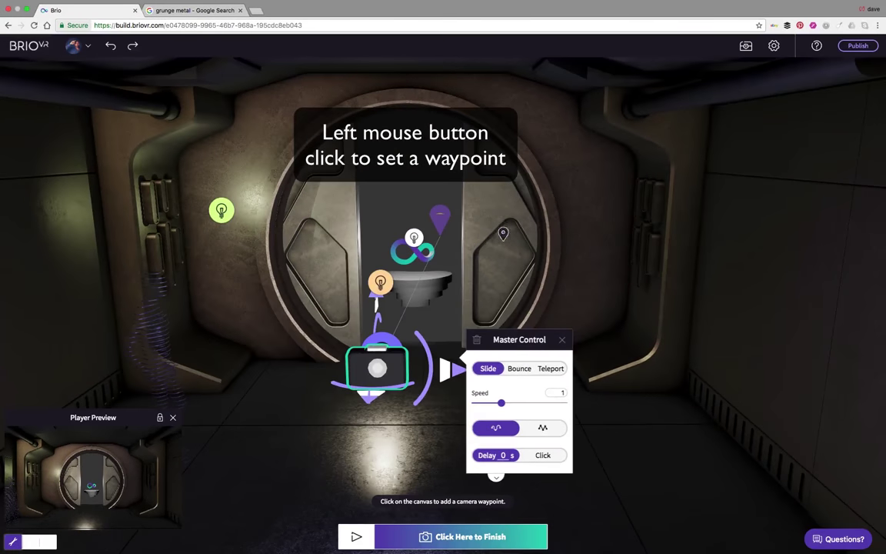
- Shift Waypoint 1 sideways so that its preview is centred on the Brio logo in the door opening
{"action": "left_click", "coordinate": [441, 218]}
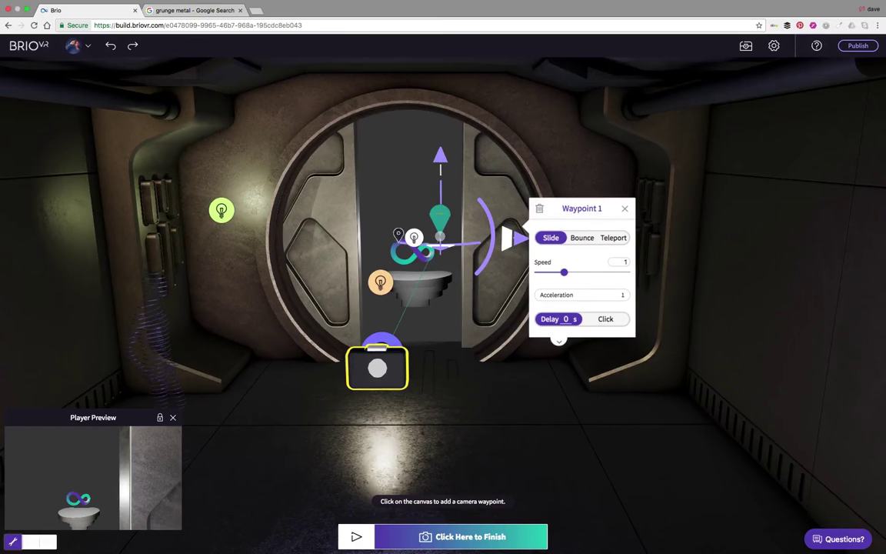
{"action": "left_click_drag", "start_coordinate": [506, 242], "coordinate": [458, 244]}
{"action": "left_click", "coordinate": [438, 228]}
{"action": "left_click", "coordinate": [434, 222]}
- Pull Waypoint 1 back from the doorway toward the player camera so both door panels frame the logo
{"action": "left_click_drag", "start_coordinate": [430, 309], "coordinate": [313, 361]}
{"action": "right_click_drag", "start_coordinate": [565, 184], "coordinate": [452, 273]}
{"action": "scroll", "coordinate": [500, 253], "scroll_direction": "up", "scroll_amount": 10}
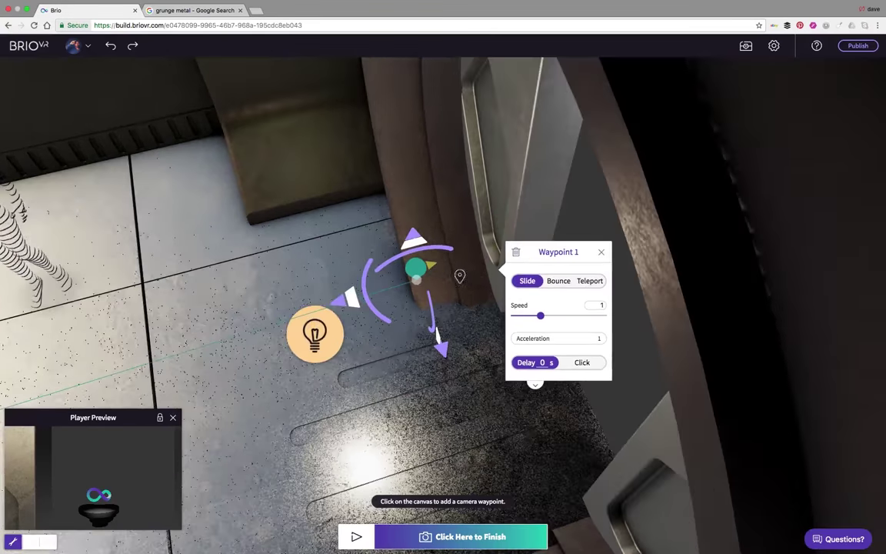
{"action": "left_click_drag", "start_coordinate": [460, 276], "coordinate": [482, 212]}
{"action": "scroll", "coordinate": [449, 253], "scroll_direction": "up", "scroll_amount": 8}
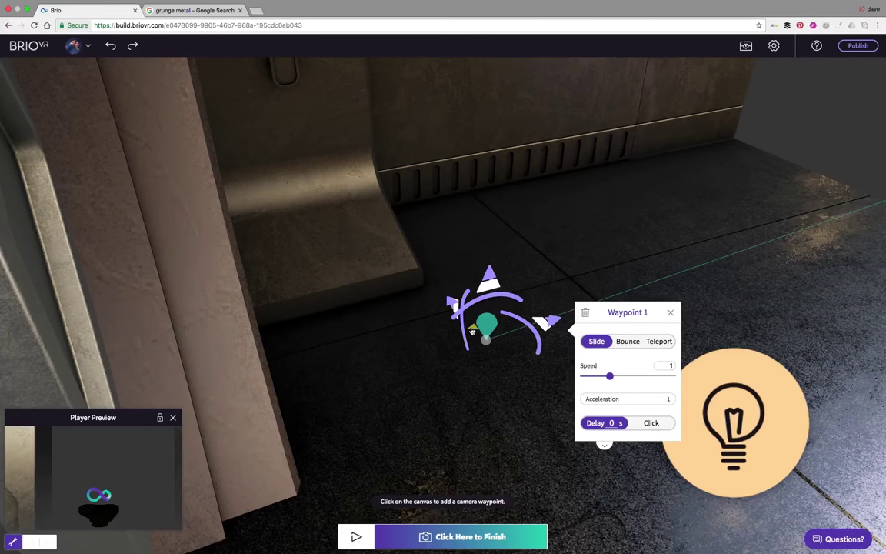
{"action": "left_click_drag", "start_coordinate": [311, 401], "coordinate": [310, 345]}
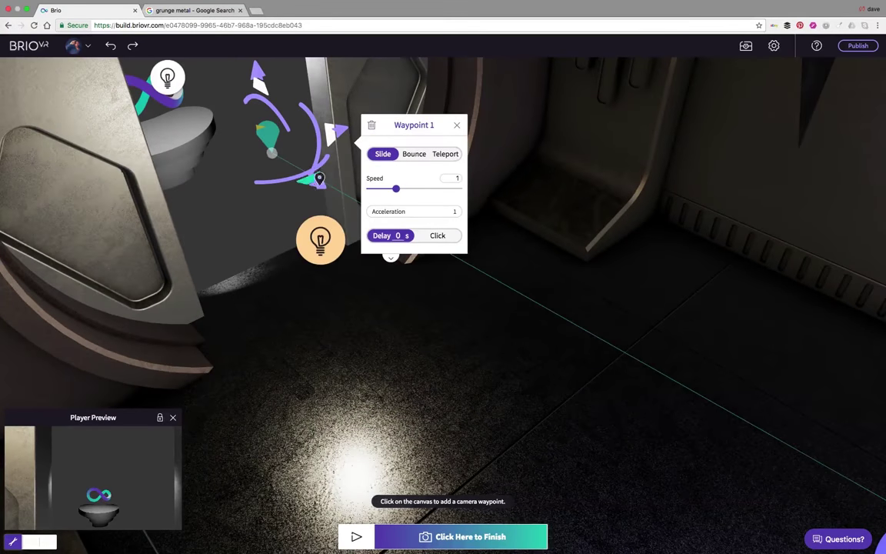
{"action": "left_click_drag", "start_coordinate": [322, 184], "coordinate": [399, 282]}
- Play the scene to preview the camera sliding to Waypoint 1, and stop the playback
{"action": "left_click_drag", "start_coordinate": [362, 309], "coordinate": [297, 265]}
{"action": "scroll", "coordinate": [298, 268], "scroll_direction": "down", "scroll_amount": 8}
{"action": "right_click_drag", "start_coordinate": [342, 295], "coordinate": [355, 320]}
{"action": "left_click_drag", "start_coordinate": [384, 307], "coordinate": [356, 327]}
{"action": "right_click_drag", "start_coordinate": [356, 327], "coordinate": [432, 318]}
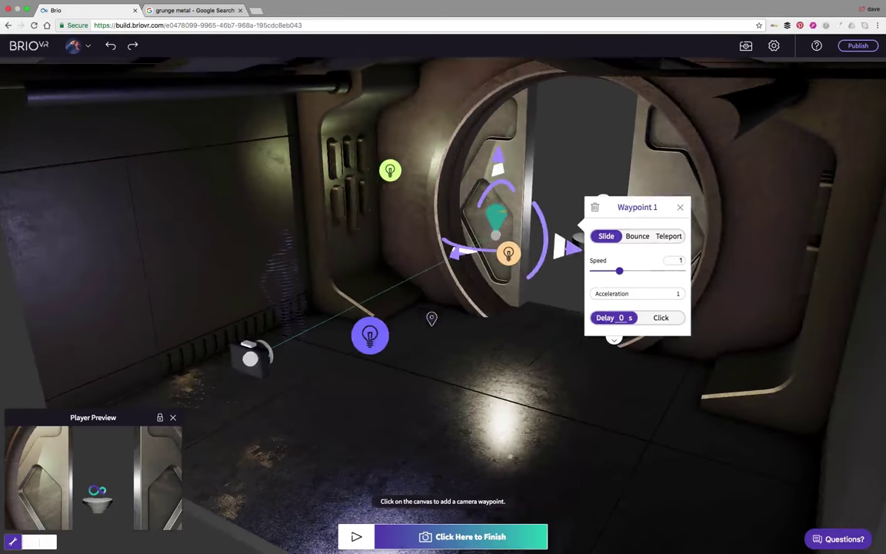
{"action": "left_click_drag", "start_coordinate": [441, 332], "coordinate": [453, 316]}
{"action": "scroll", "coordinate": [451, 318], "scroll_direction": "down", "scroll_amount": 5}
{"action": "left_click_drag", "start_coordinate": [392, 285], "coordinate": [408, 288]}
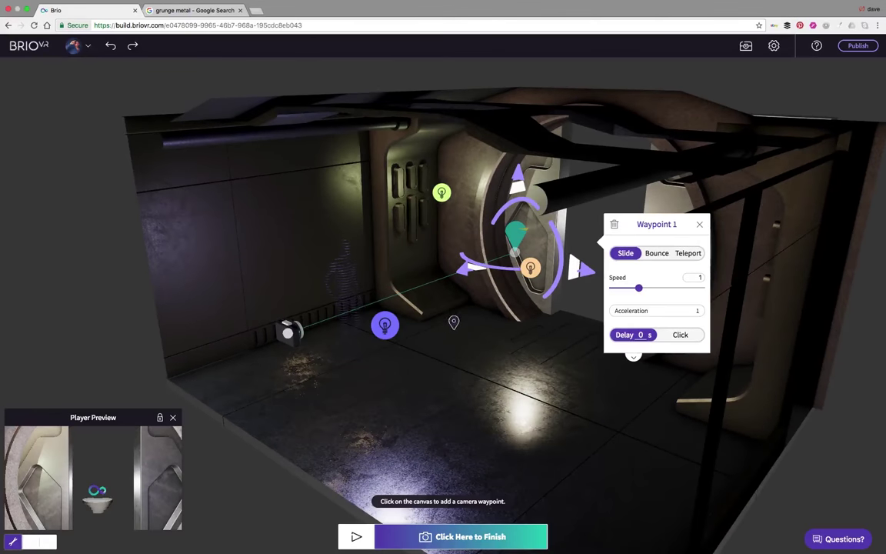
{"action": "scroll", "coordinate": [454, 391], "scroll_direction": "up", "scroll_amount": 4}
{"action": "right_click_drag", "start_coordinate": [427, 372], "coordinate": [445, 383]}
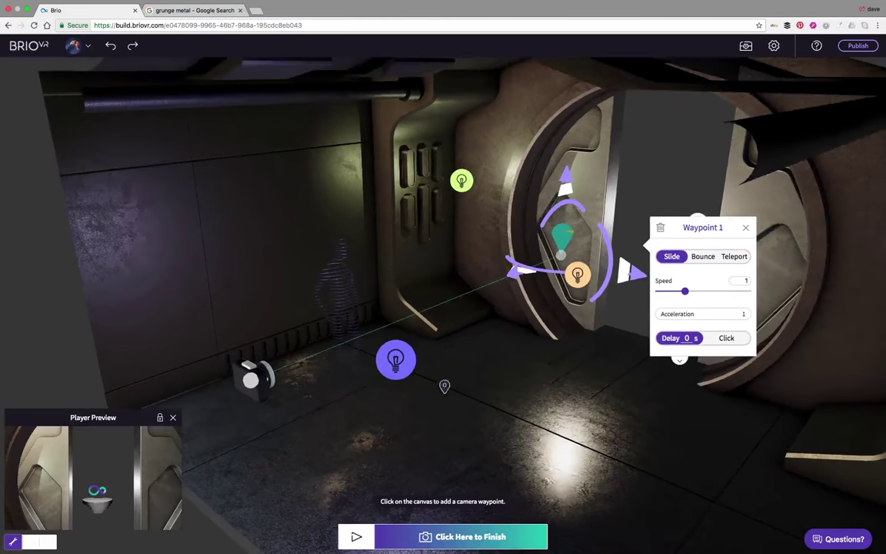
{"action": "left_click", "coordinate": [356, 537]}
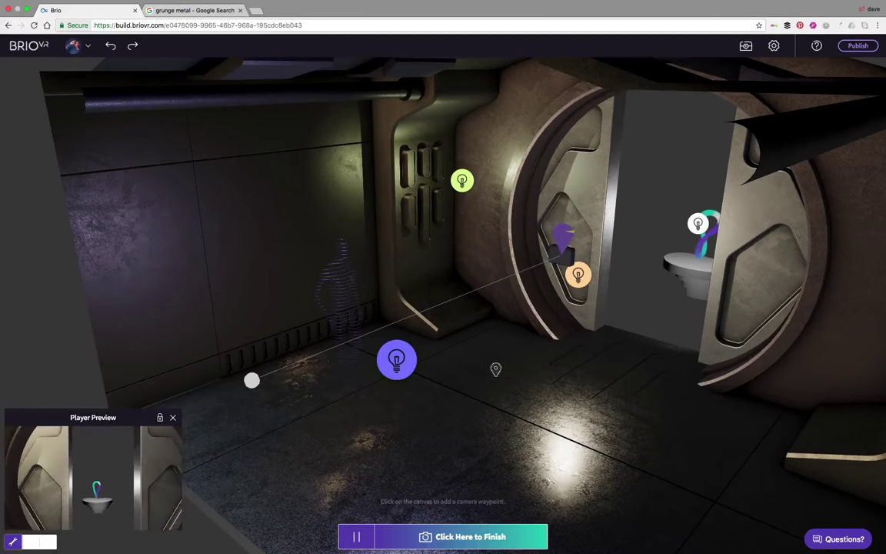
{"action": "left_click", "coordinate": [358, 537]}
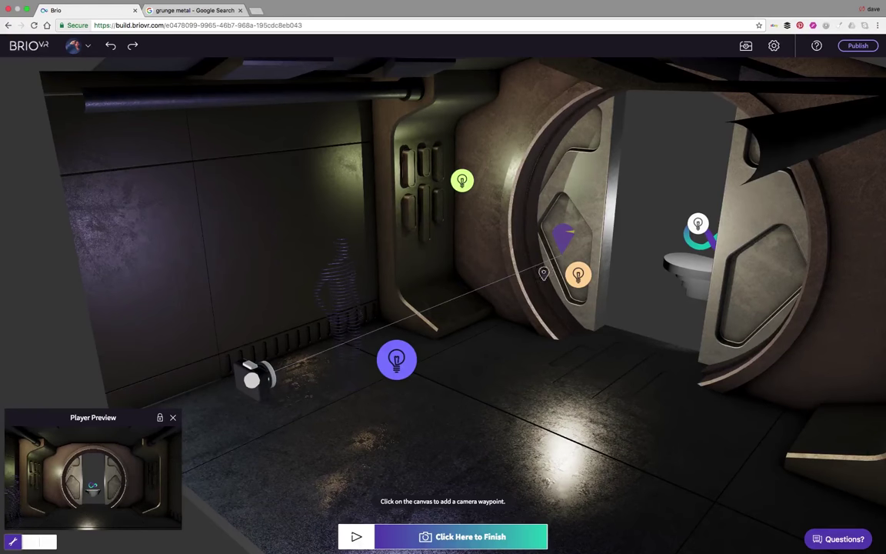
- Set the slide speed of Waypoint 1 to 0.3
{"action": "scroll", "coordinate": [560, 295], "scroll_direction": "up", "scroll_amount": 2}
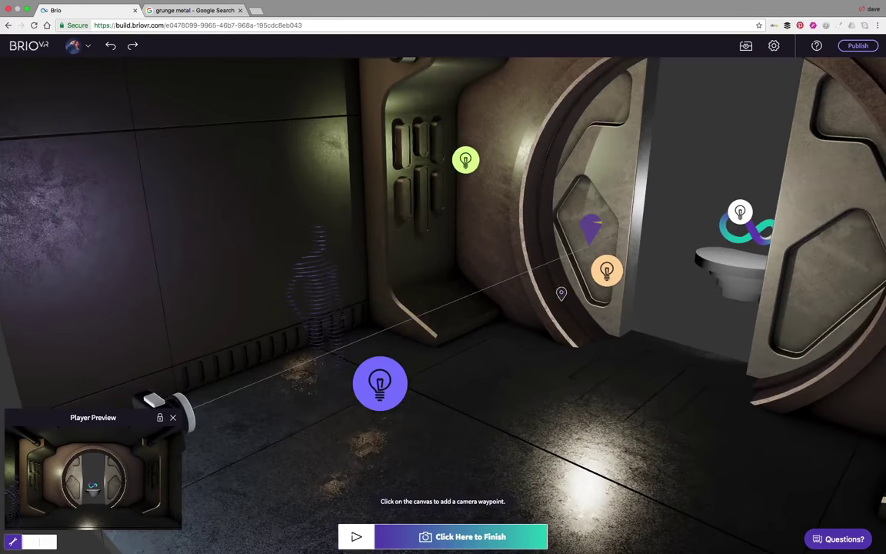
{"action": "scroll", "coordinate": [566, 305], "scroll_direction": "up", "scroll_amount": 4}
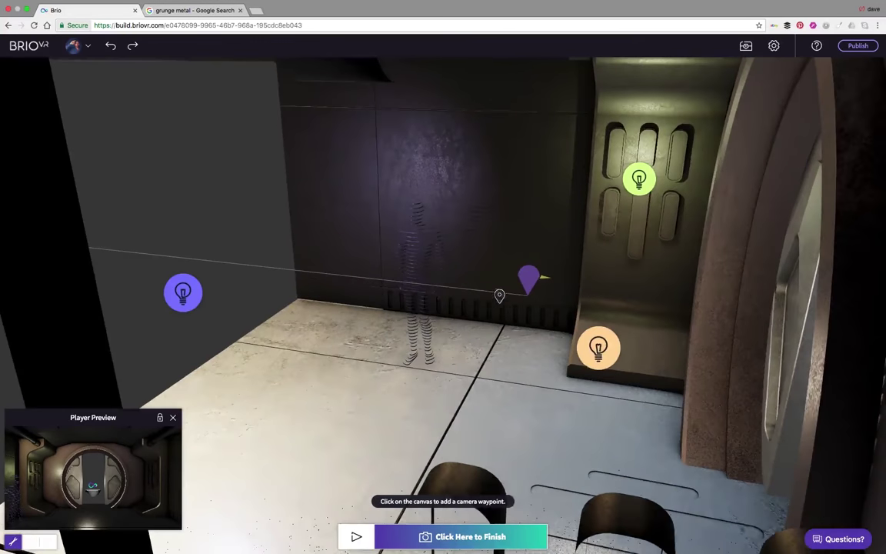
{"action": "scroll", "coordinate": [501, 290], "scroll_direction": "up", "scroll_amount": 3}
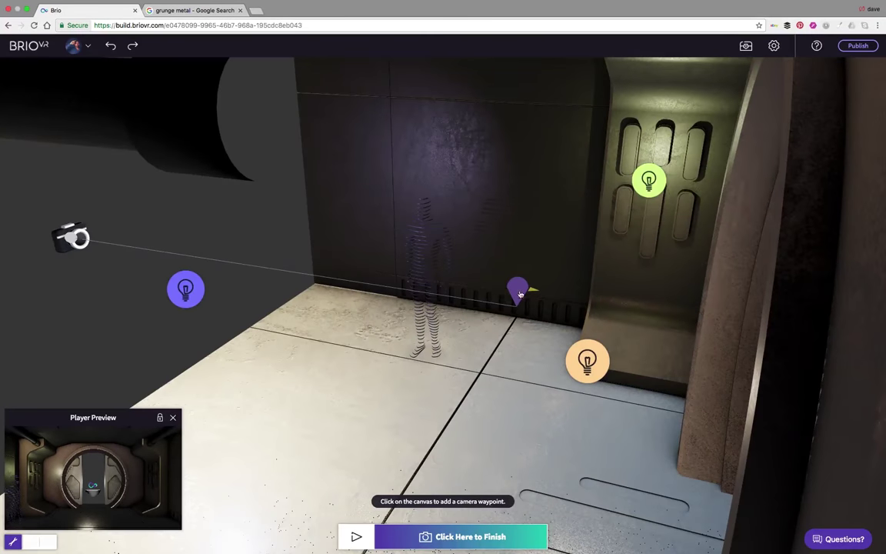
{"action": "left_click", "coordinate": [520, 294]}
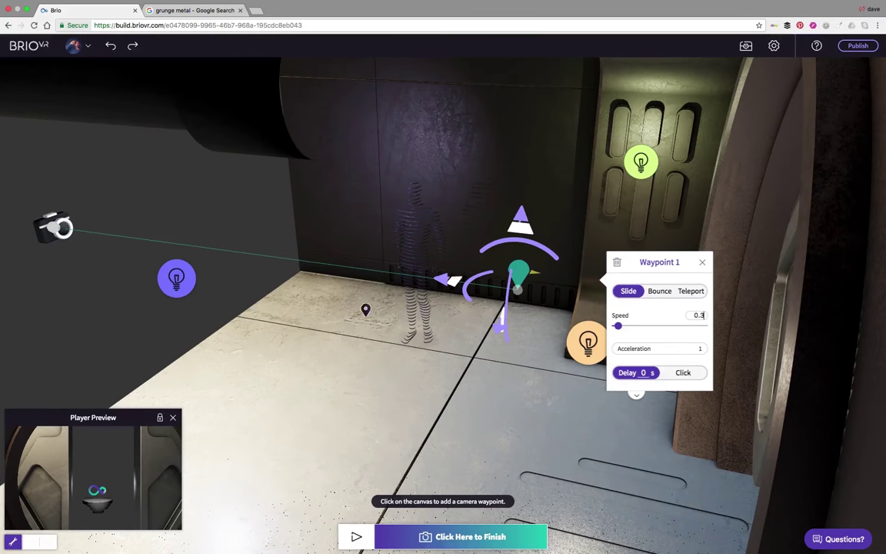
- Play the camera move with the new speed and finish waypoint editing
{"action": "left_click", "coordinate": [356, 537]}
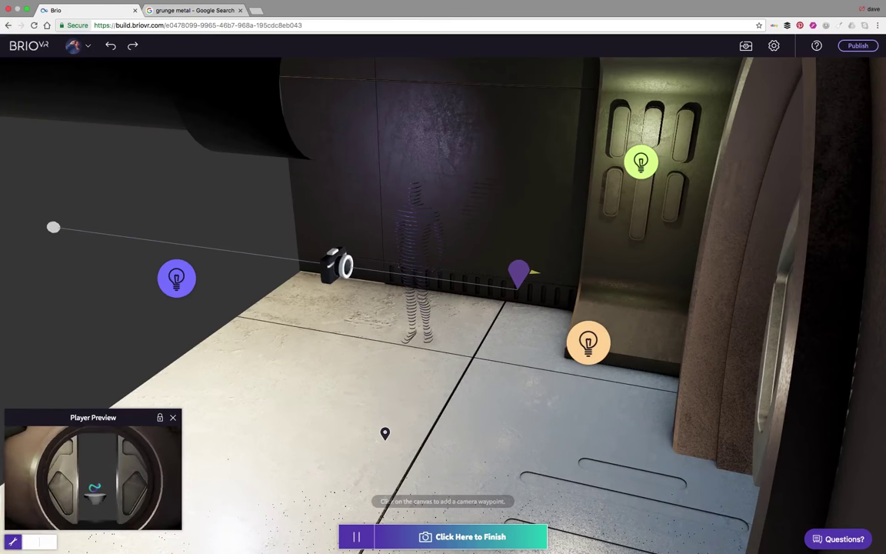
{"action": "left_click", "coordinate": [457, 536]}
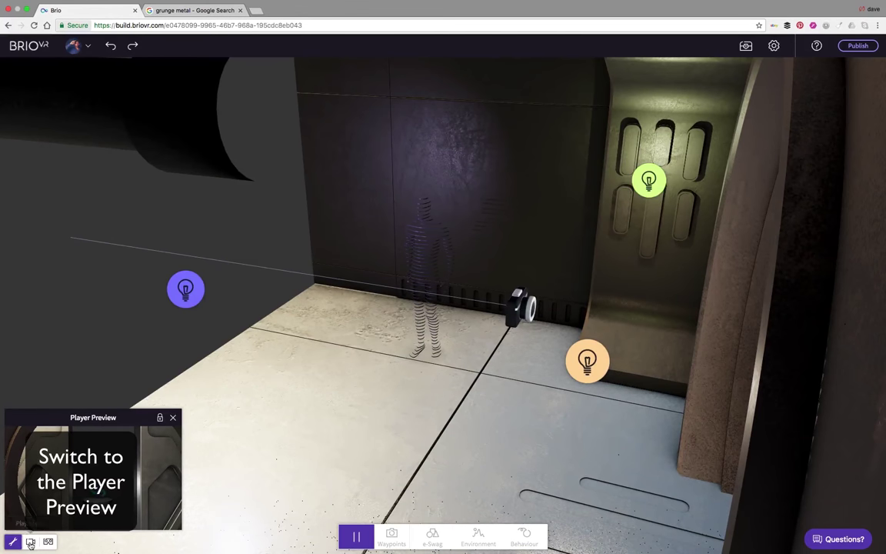
- Switch to the full-size player view and replay the camera move from its starting position
{"action": "left_click", "coordinate": [30, 543]}
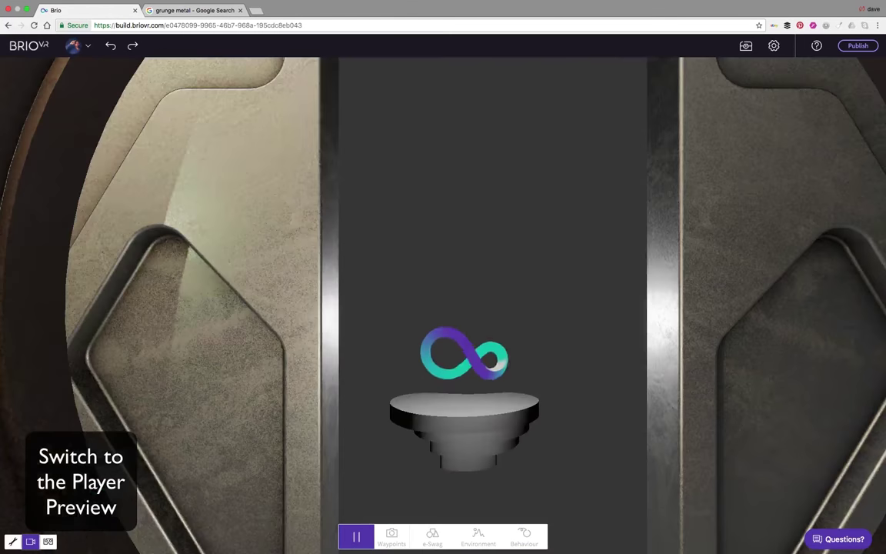
{"action": "left_click", "coordinate": [358, 537]}
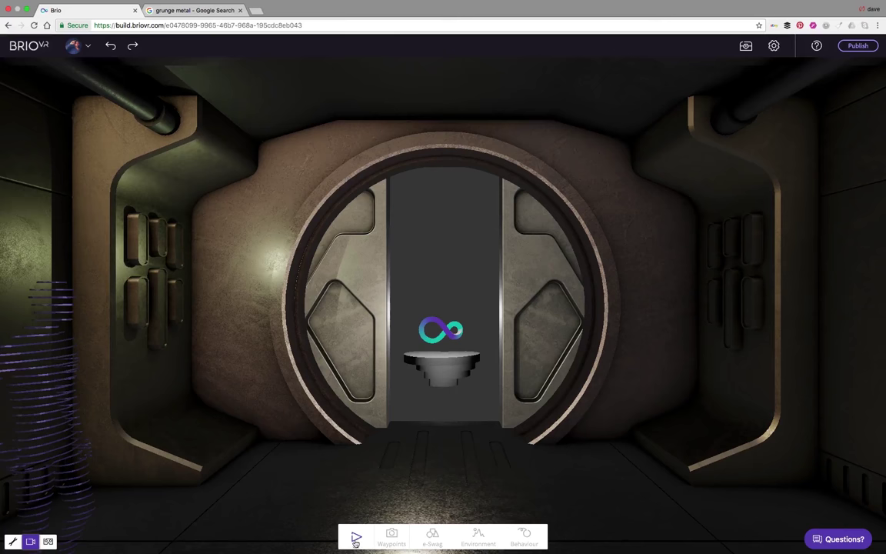
{"action": "left_click", "coordinate": [357, 538]}
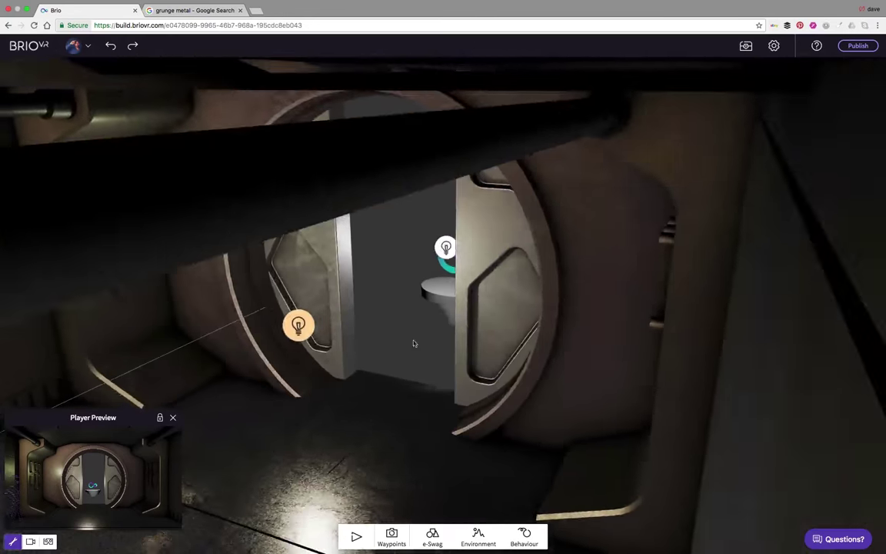
- Add a cube primitive to the hallway floor in front of the doorway
{"action": "scroll", "coordinate": [573, 326], "scroll_direction": "up", "scroll_amount": 5}
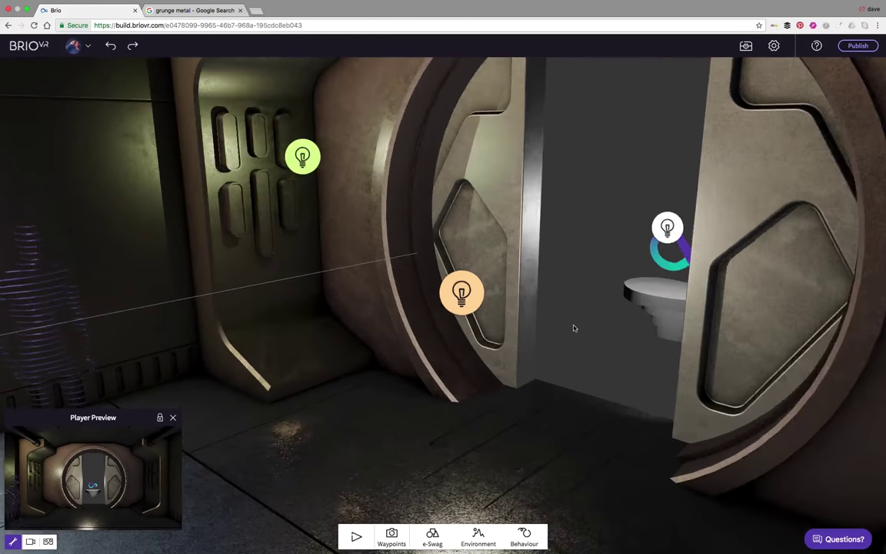
{"action": "left_click_drag", "start_coordinate": [547, 321], "coordinate": [542, 350]}
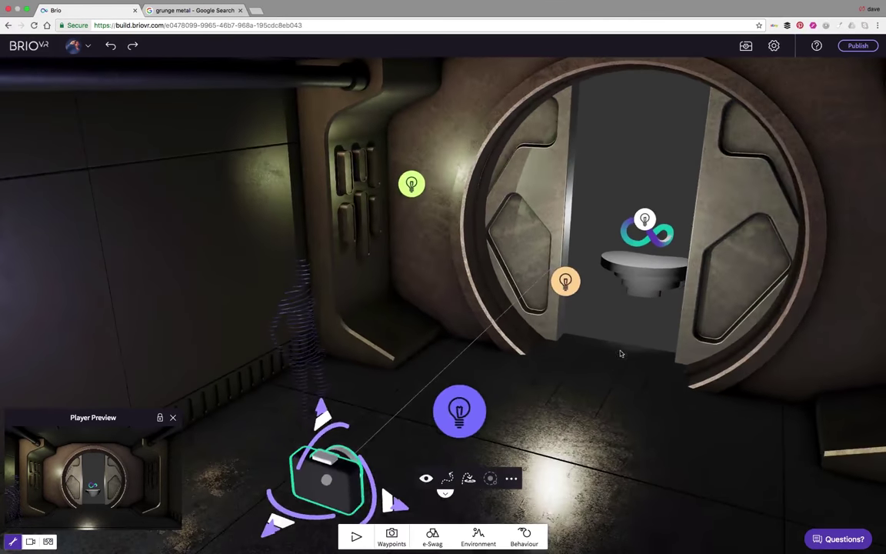
{"action": "right_click_drag", "start_coordinate": [621, 354], "coordinate": [489, 360]}
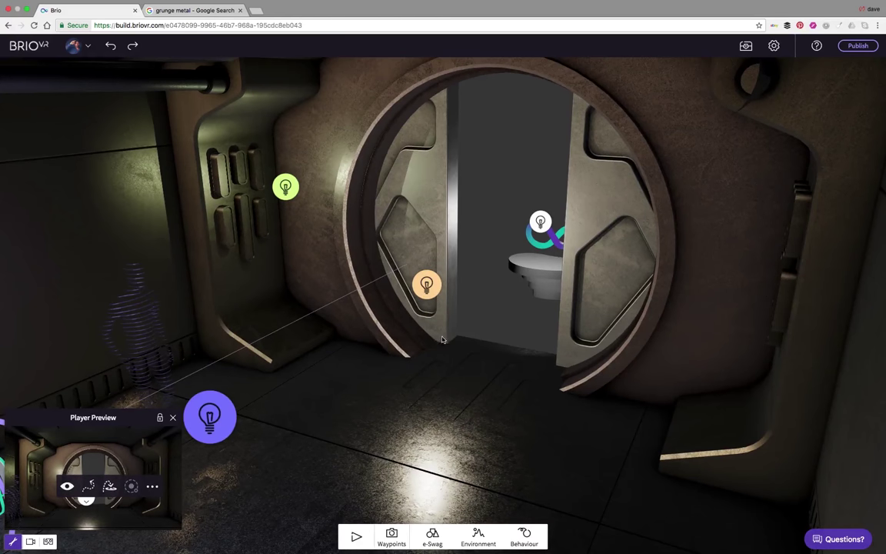
{"action": "left_click", "coordinate": [433, 538]}
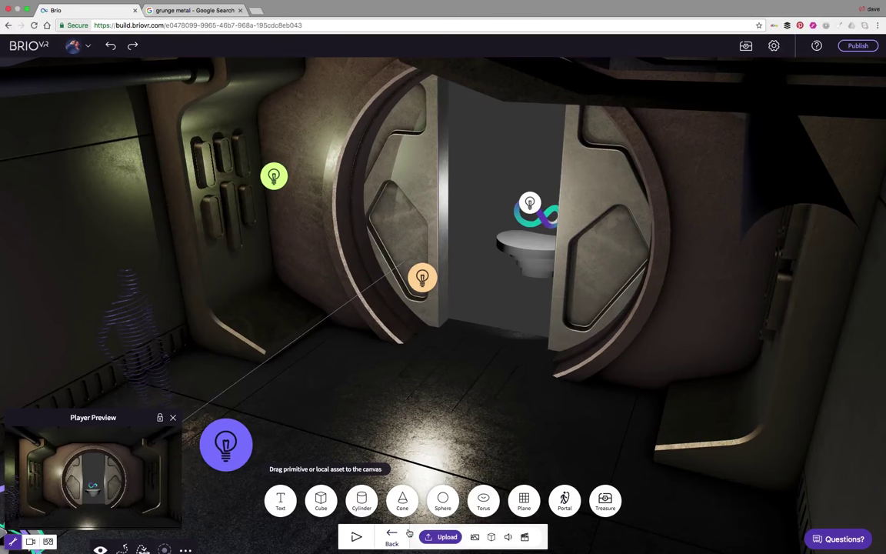
{"action": "left_click_drag", "start_coordinate": [384, 453], "coordinate": [416, 386]}
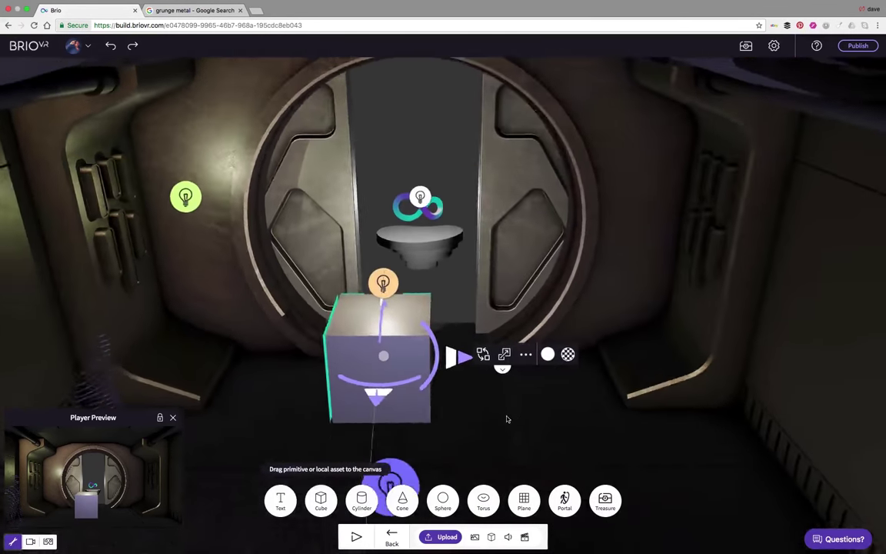
- Raise the cube off the floor and shift it sideways in front of the left door panel
{"action": "left_click_drag", "start_coordinate": [504, 418], "coordinate": [465, 415]}
{"action": "right_click_drag", "start_coordinate": [361, 424], "coordinate": [391, 394]}
{"action": "scroll", "coordinate": [391, 408], "scroll_direction": "down", "scroll_amount": 3}
{"action": "scroll", "coordinate": [398, 416], "scroll_direction": "up", "scroll_amount": 5}
{"action": "left_click_drag", "start_coordinate": [398, 415], "coordinate": [487, 414]}
{"action": "left_click_drag", "start_coordinate": [312, 344], "coordinate": [371, 174]}
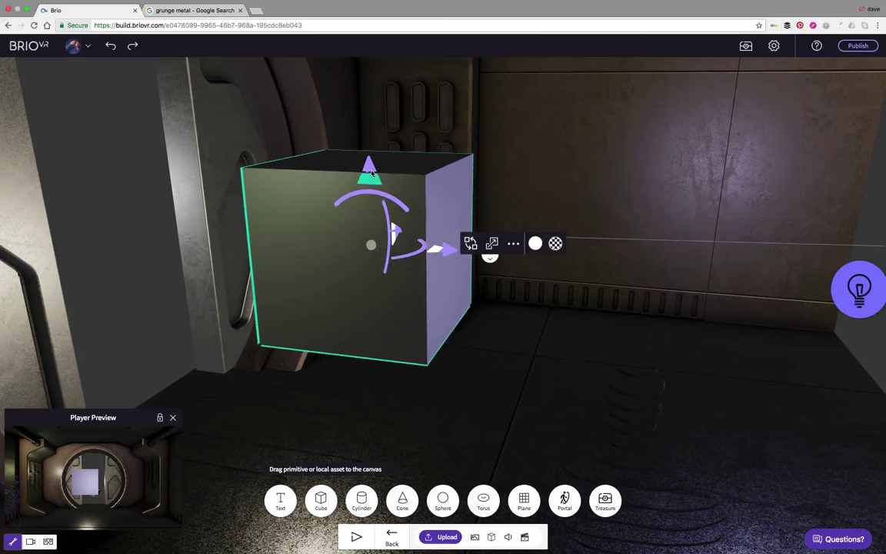
{"action": "left_click_drag", "start_coordinate": [502, 352], "coordinate": [384, 267]}
{"action": "left_click_drag", "start_coordinate": [359, 354], "coordinate": [438, 295]}
{"action": "right_click_drag", "start_coordinate": [472, 233], "coordinate": [452, 241]}
{"action": "scroll", "coordinate": [453, 244], "scroll_direction": "up", "scroll_amount": 5}
{"action": "left_click_drag", "start_coordinate": [453, 241], "coordinate": [442, 234]}
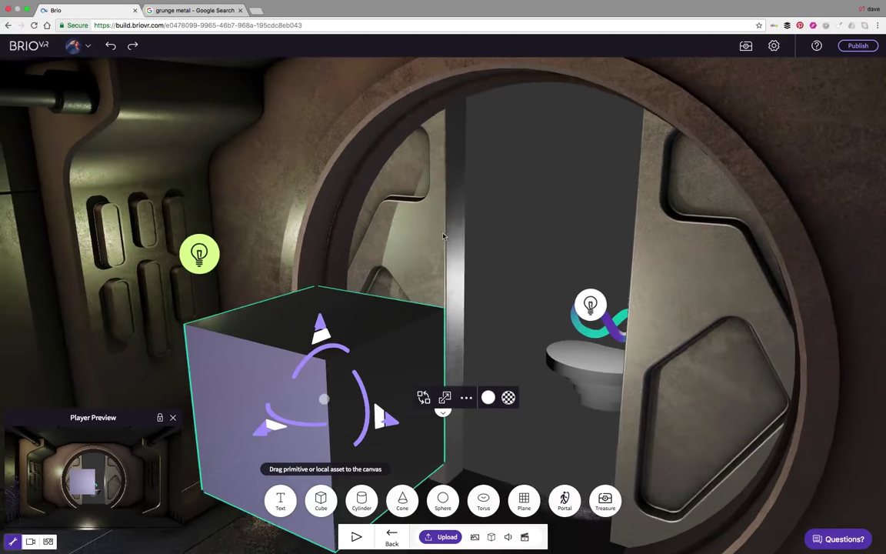
- Select the left door panel and examine from behind and above where its pivot point sits
{"action": "left_click", "coordinate": [446, 240]}
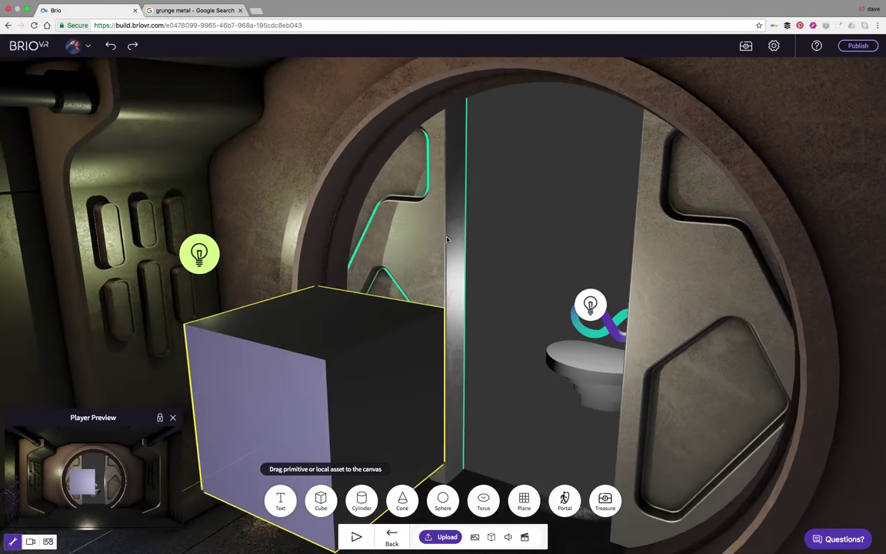
{"action": "left_click", "coordinate": [492, 221]}
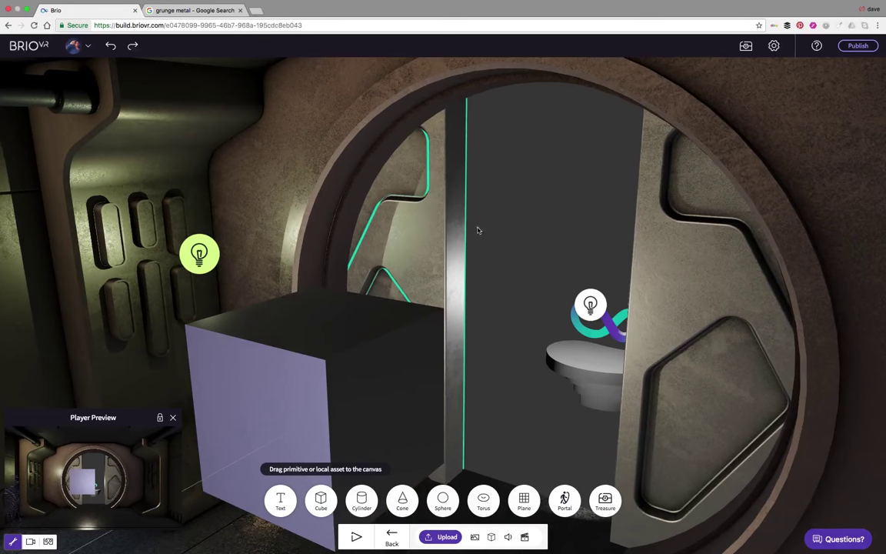
{"action": "left_click_drag", "start_coordinate": [493, 246], "coordinate": [472, 267]}
{"action": "double_click", "coordinate": [442, 265]}
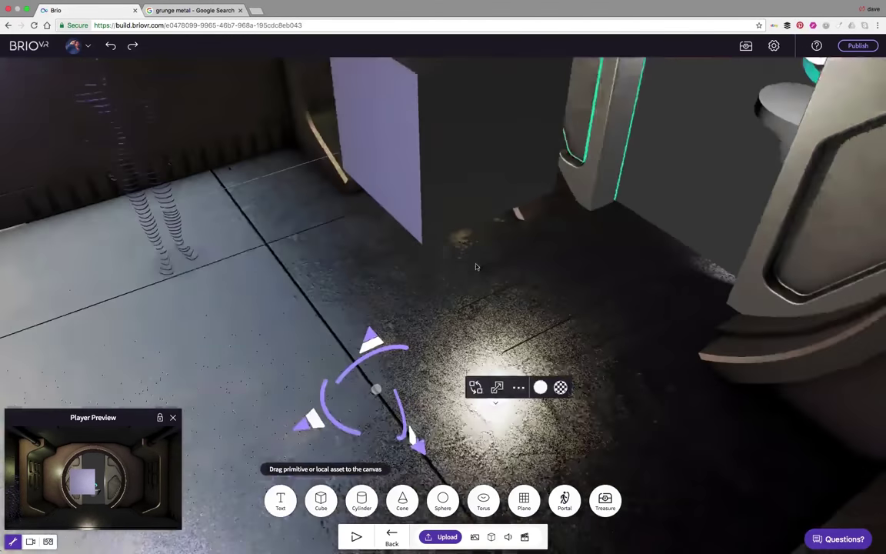
{"action": "right_click_drag", "start_coordinate": [599, 150], "coordinate": [469, 235]}
{"action": "left_click_drag", "start_coordinate": [506, 285], "coordinate": [340, 243]}
{"action": "left_click_drag", "start_coordinate": [438, 305], "coordinate": [339, 321]}
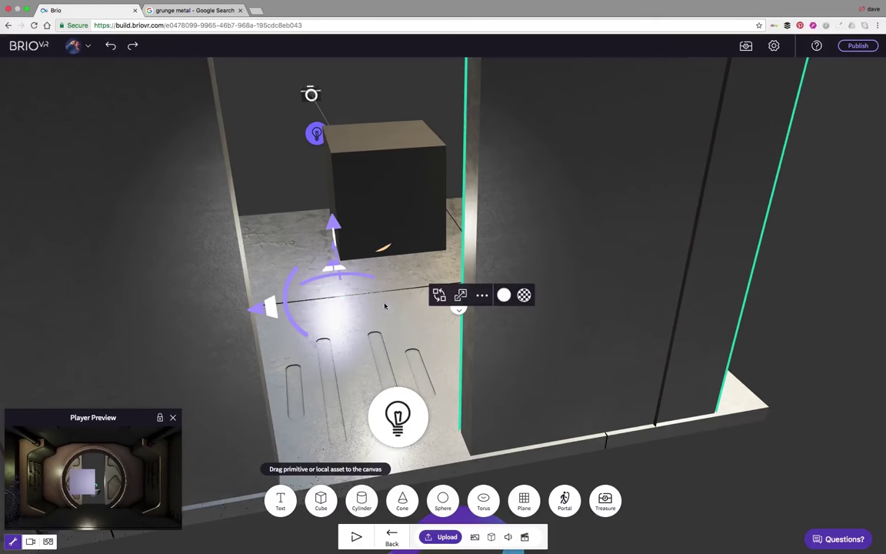
{"action": "left_click_drag", "start_coordinate": [463, 351], "coordinate": [480, 403]}
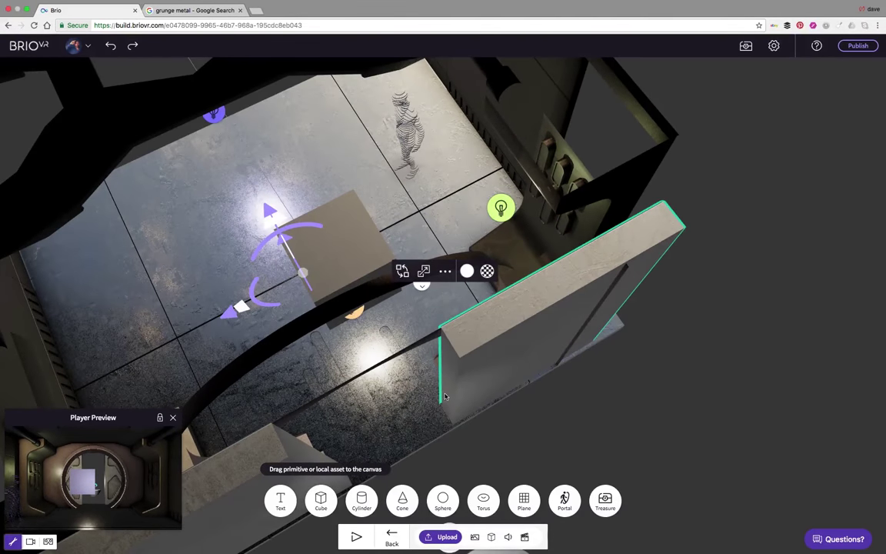
{"action": "left_click_drag", "start_coordinate": [443, 394], "coordinate": [391, 387]}
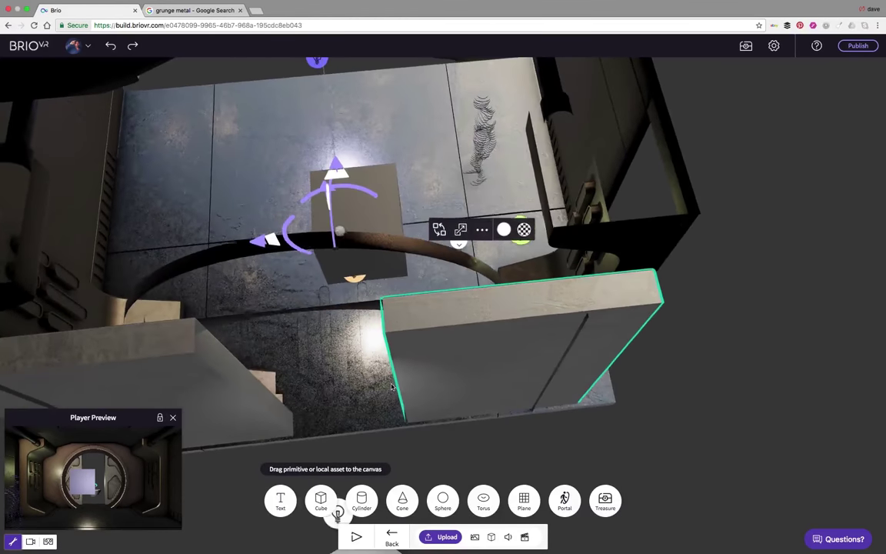
- Modify the left door's pivot point, snapping it to the middle of the door's inner edge, and finish pivot editing
{"action": "left_click", "coordinate": [745, 47]}
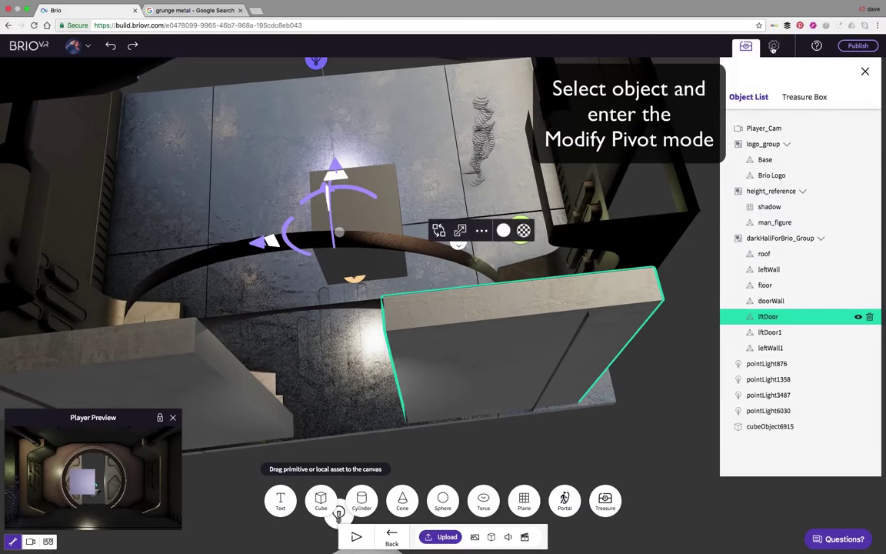
{"action": "left_click", "coordinate": [774, 47]}
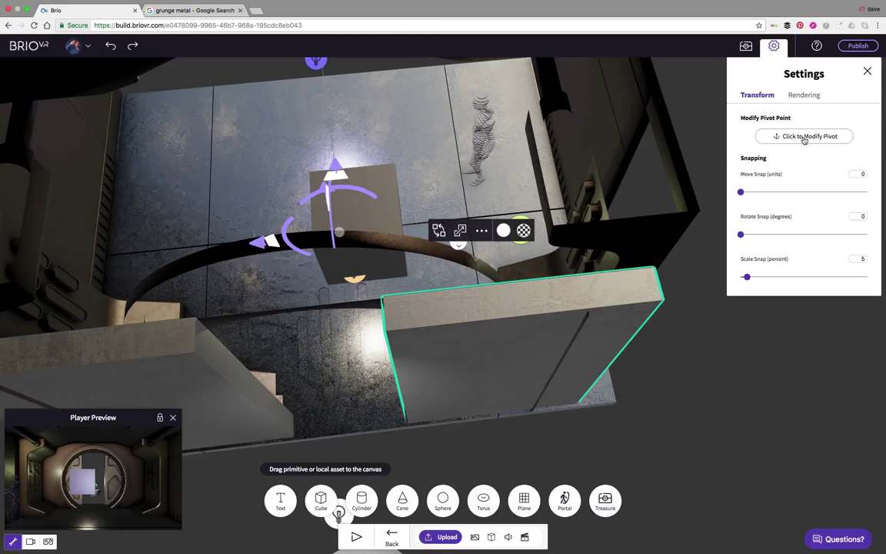
{"action": "left_click", "coordinate": [804, 136]}
{"action": "left_click_drag", "start_coordinate": [693, 348], "coordinate": [735, 356]}
{"action": "right_click_drag", "start_coordinate": [706, 359], "coordinate": [670, 334]}
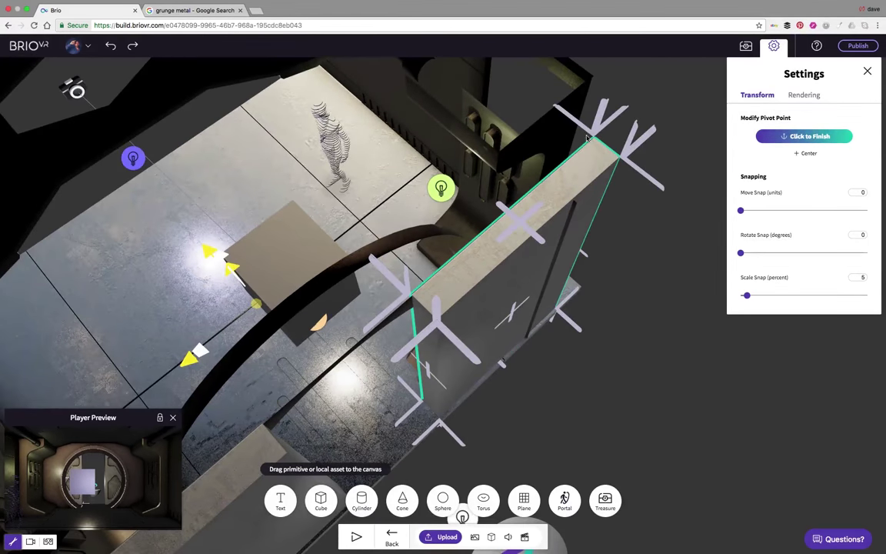
{"action": "mouse_move", "coordinate": [617, 268]}
{"action": "left_mouse_down"}
{"action": "mouse_move", "coordinate": [640, 225]}
{"action": "mouse_move", "coordinate": [632, 184]}
{"action": "mouse_move", "coordinate": [520, 151]}
{"action": "mouse_move", "coordinate": [589, 251]}
{"action": "mouse_move", "coordinate": [615, 235]}
{"action": "mouse_move", "coordinate": [618, 251]}
{"action": "left_mouse_up"}
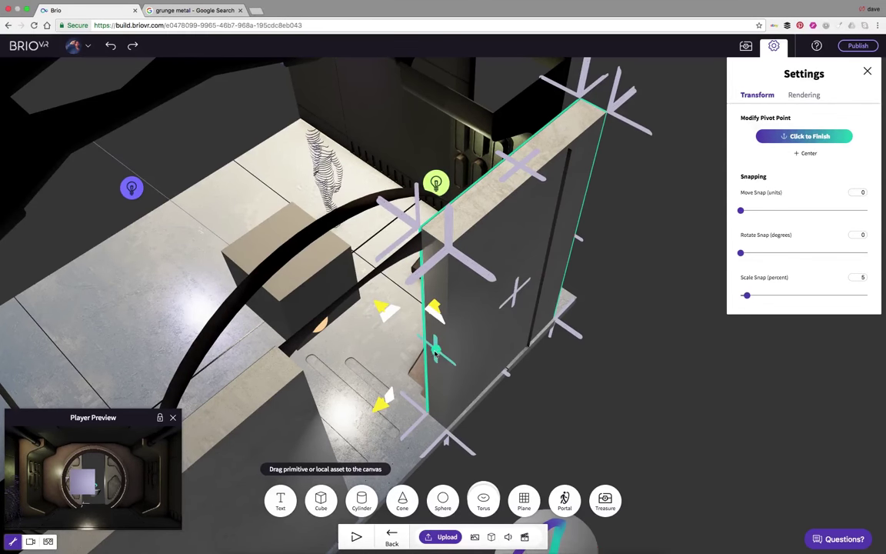
{"action": "left_click", "coordinate": [803, 137]}
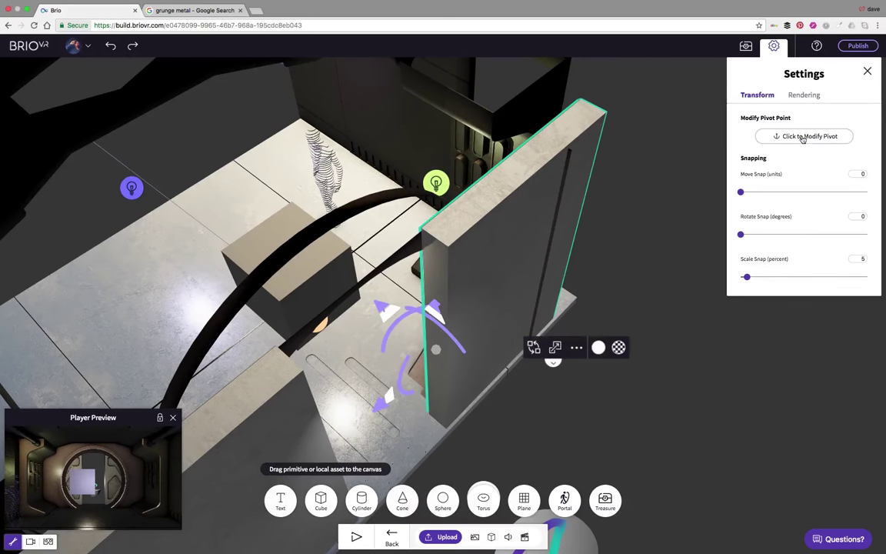
- Examine the left door's pivot and the cube's placement along the camera path from several angles, and close the settings
{"action": "left_click_drag", "start_coordinate": [687, 248], "coordinate": [583, 259]}
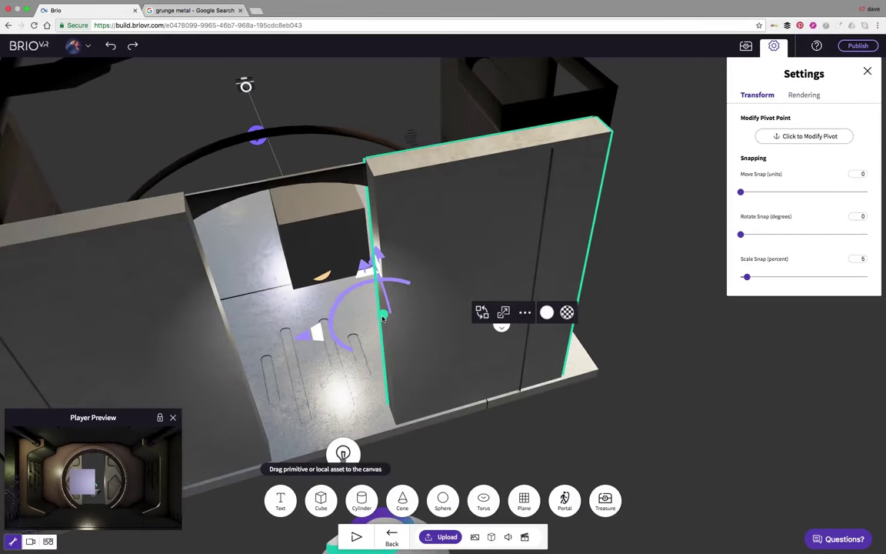
{"action": "left_click_drag", "start_coordinate": [408, 365], "coordinate": [442, 389]}
{"action": "left_click_drag", "start_coordinate": [366, 359], "coordinate": [313, 362]}
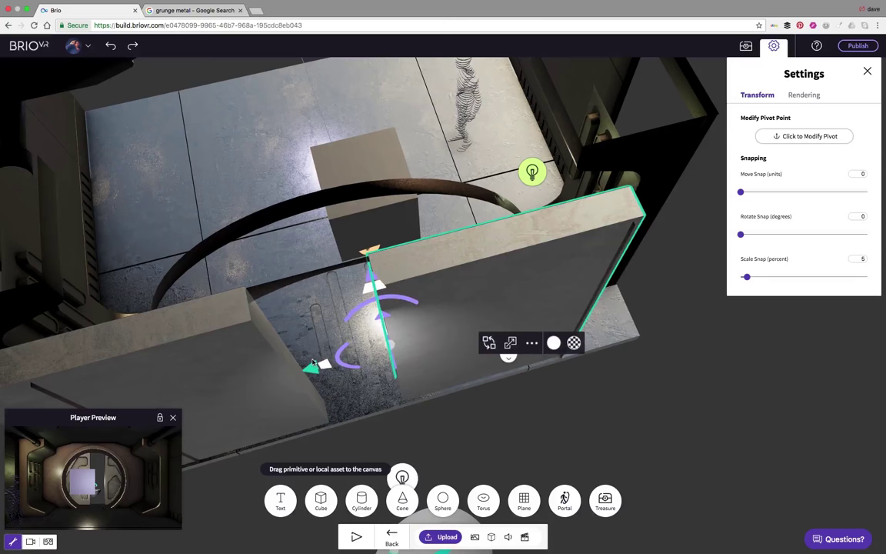
{"action": "left_click_drag", "start_coordinate": [344, 436], "coordinate": [531, 322]}
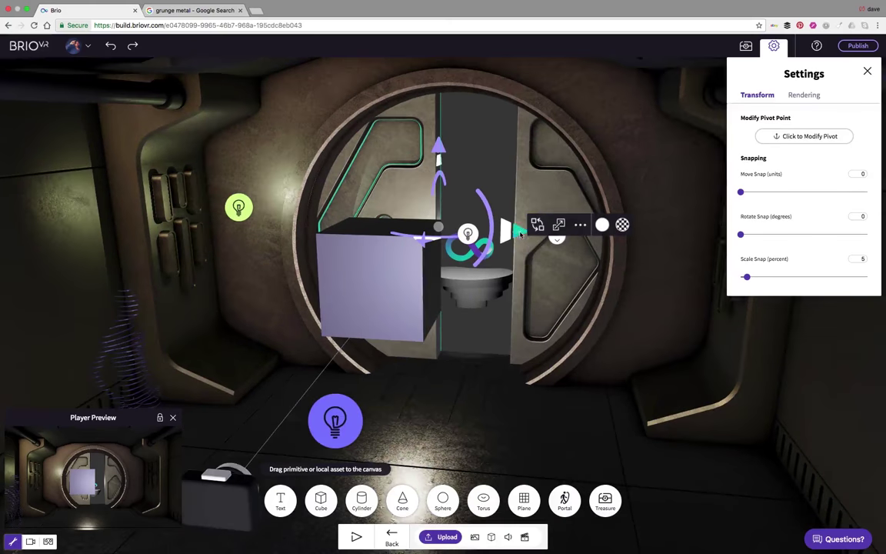
{"action": "left_click_drag", "start_coordinate": [471, 341], "coordinate": [504, 311]}
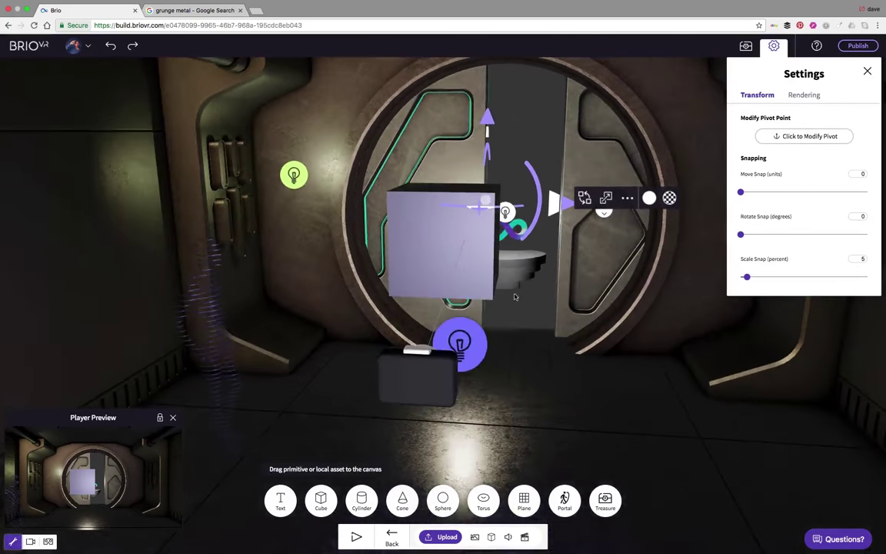
{"action": "left_click_drag", "start_coordinate": [539, 262], "coordinate": [559, 281]}
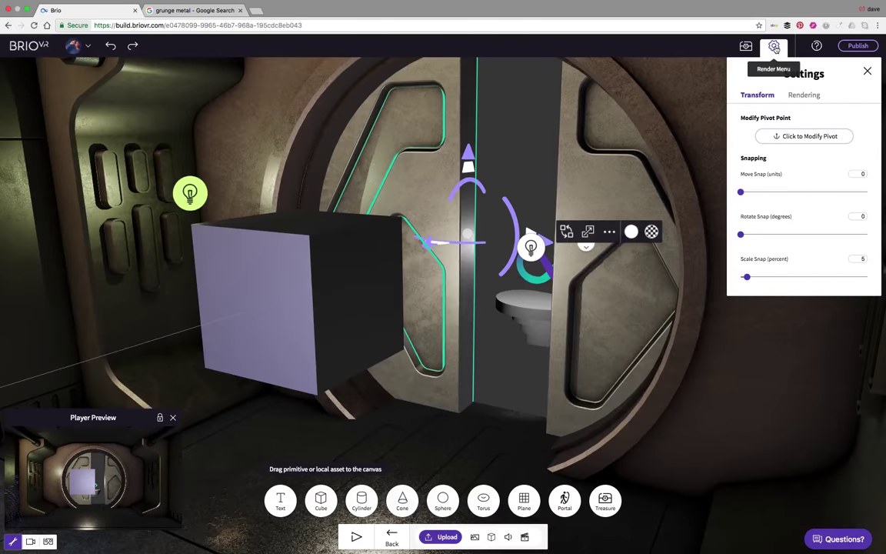
{"action": "left_click", "coordinate": [776, 49]}
{"action": "left_click_drag", "start_coordinate": [519, 371], "coordinate": [538, 370]}
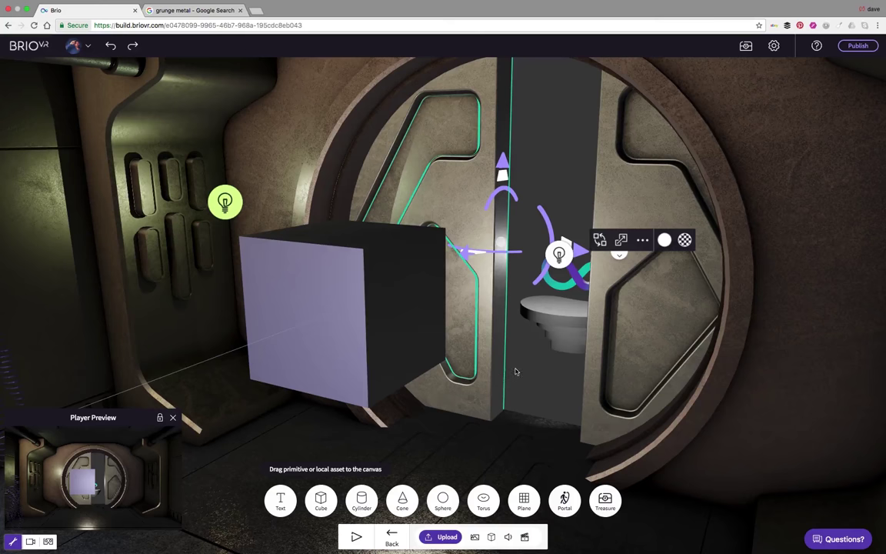
{"action": "left_click_drag", "start_coordinate": [514, 367], "coordinate": [59, 286]}
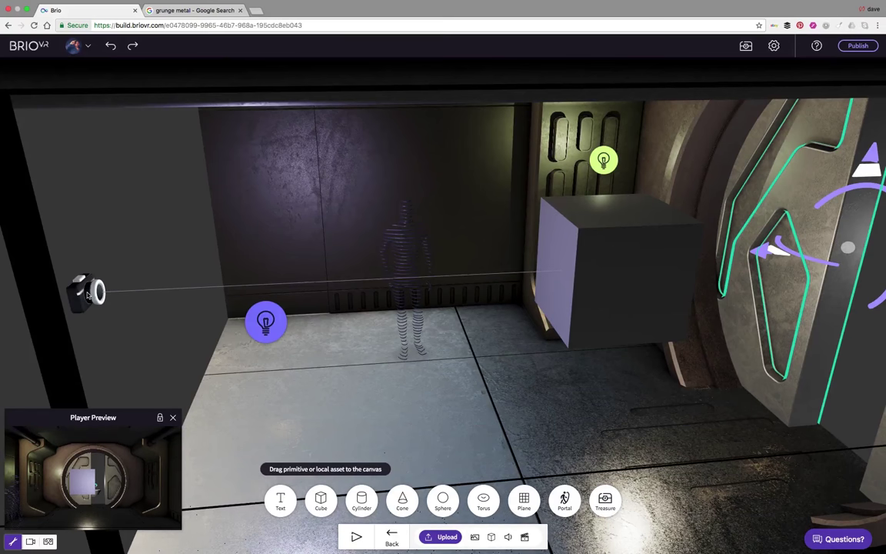
{"action": "right_click_drag", "start_coordinate": [621, 359], "coordinate": [359, 367]}
{"action": "left_click_drag", "start_coordinate": [360, 367], "coordinate": [470, 353]}
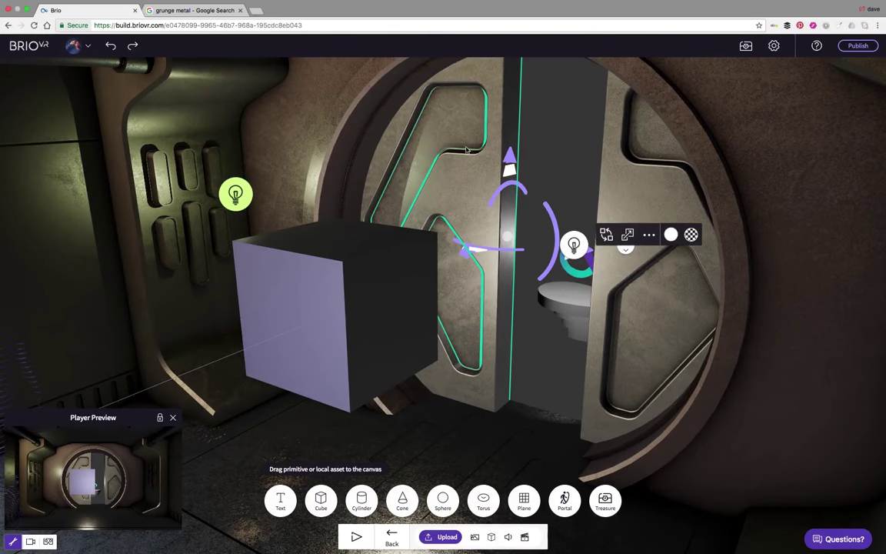
- Add a Proximity trigger to the cube in front of the doorway
{"action": "left_click", "coordinate": [392, 538]}
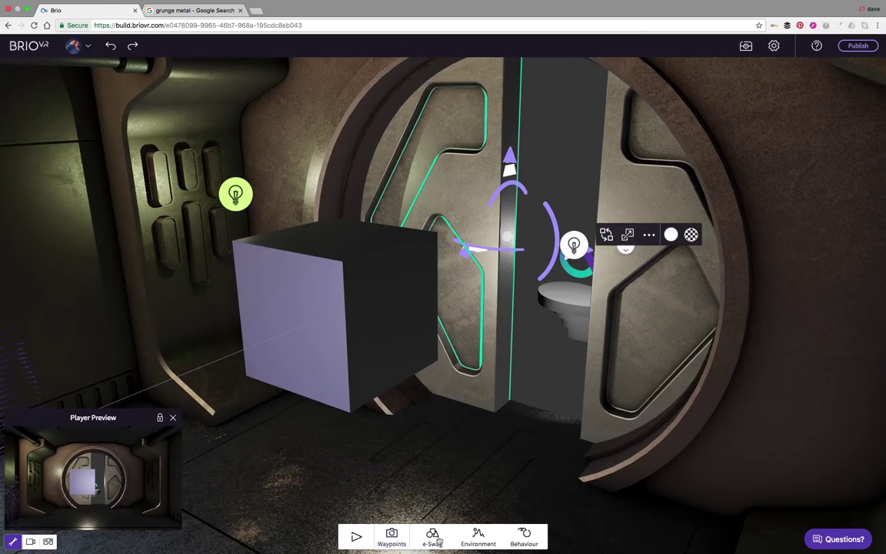
{"action": "left_click", "coordinate": [523, 538]}
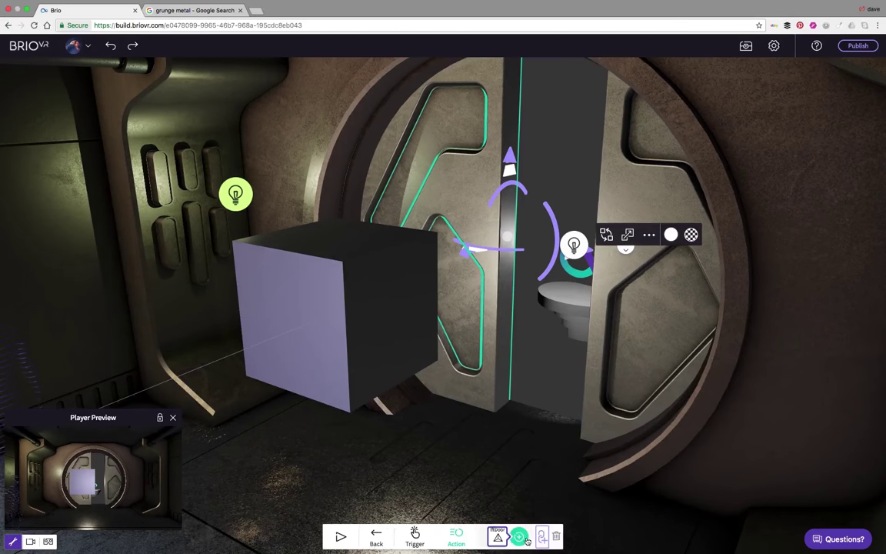
{"action": "left_click", "coordinate": [414, 535]}
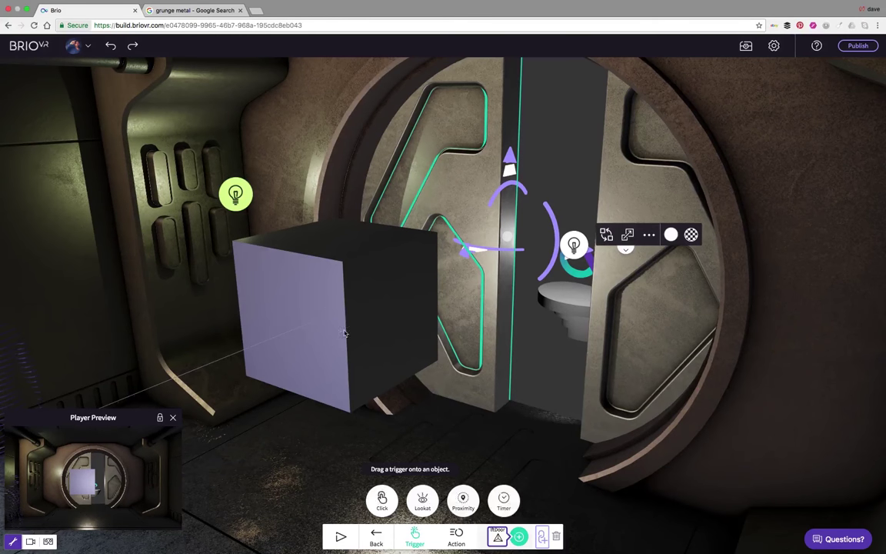
{"action": "left_click", "coordinate": [376, 536]}
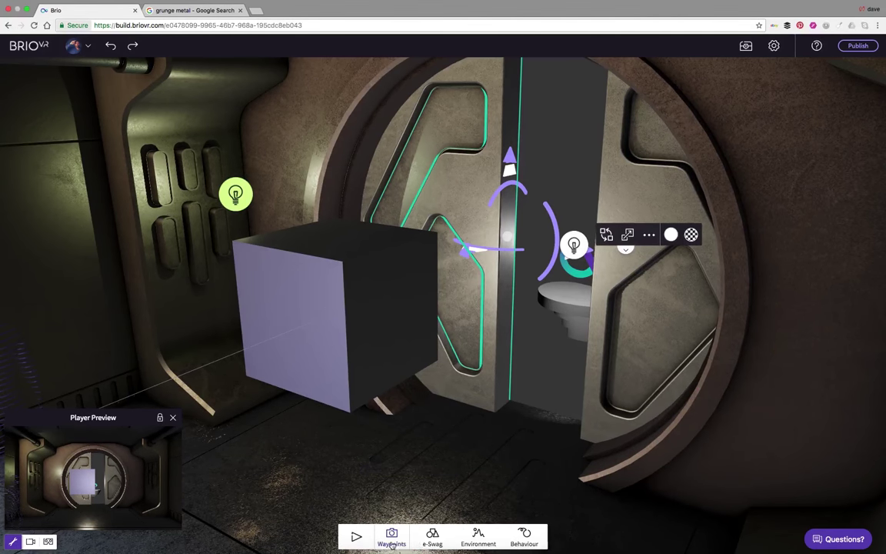
{"action": "left_click", "coordinate": [523, 536]}
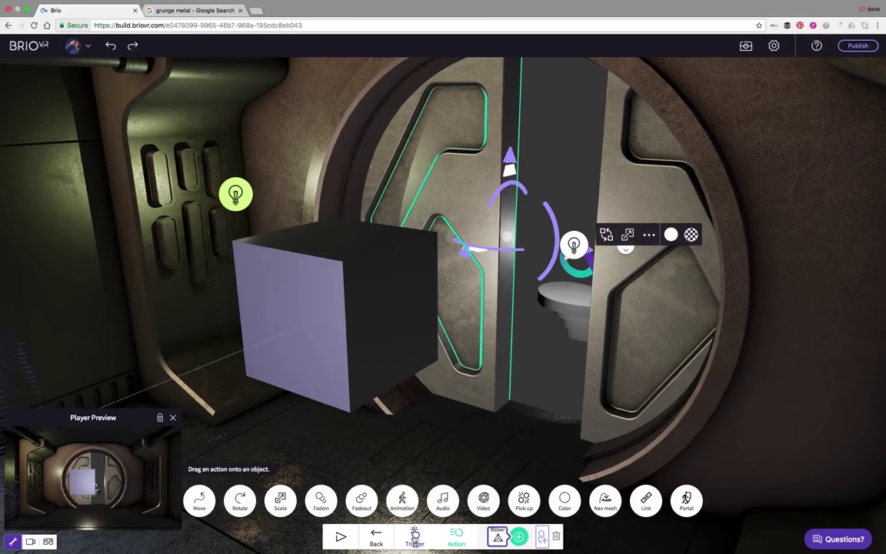
{"action": "left_click", "coordinate": [414, 536]}
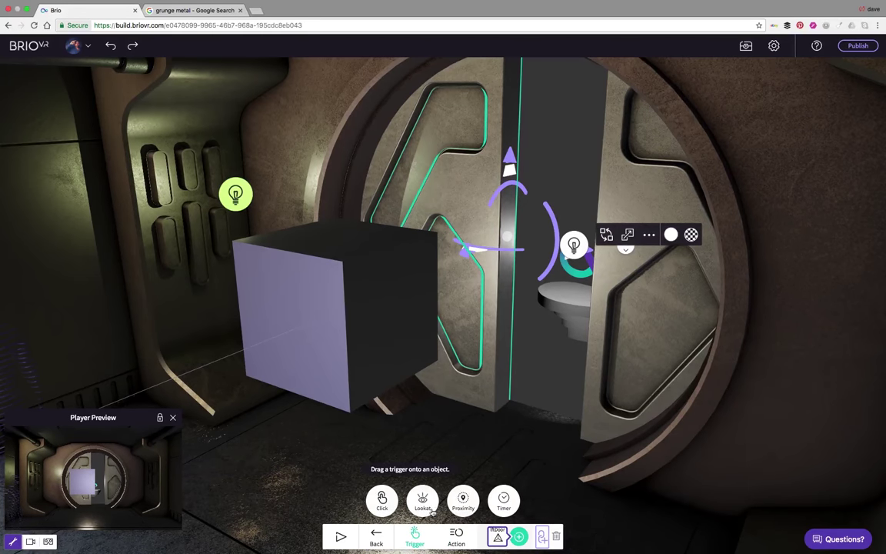
{"action": "mouse_move", "coordinate": [462, 505]}
{"action": "left_mouse_down"}
{"action": "mouse_move", "coordinate": [371, 316]}
{"action": "mouse_move", "coordinate": [359, 313]}
{"action": "left_mouse_up"}
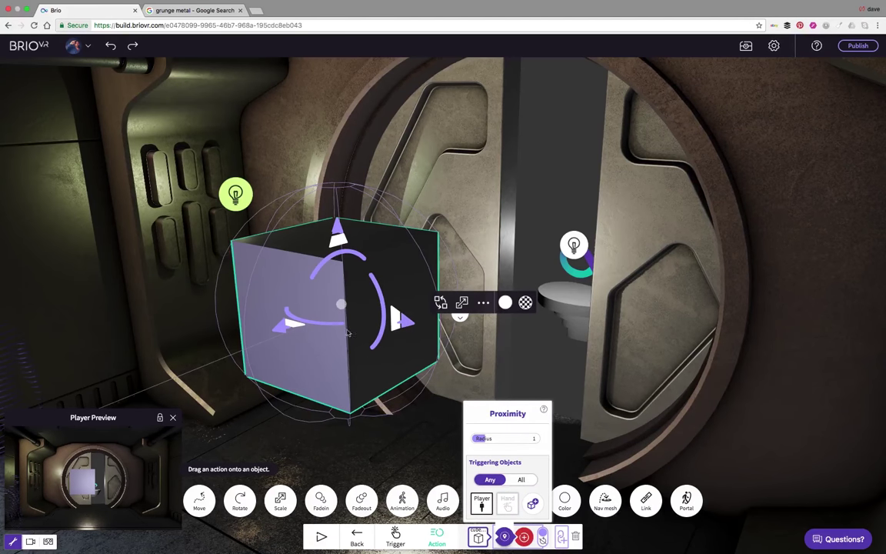
- Add a Move action to the left door panel in response to the cube's proximity trigger
{"action": "left_click", "coordinate": [745, 45]}
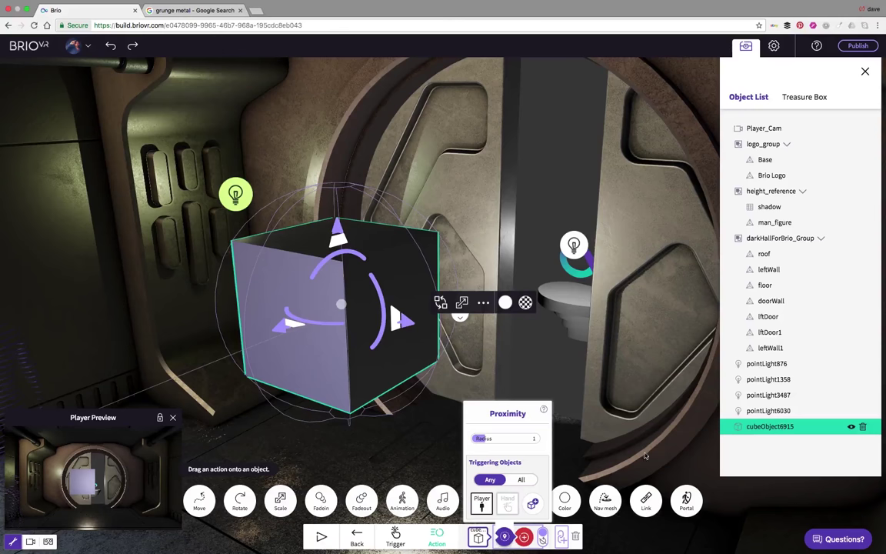
{"action": "left_click_drag", "start_coordinate": [538, 226], "coordinate": [568, 280]}
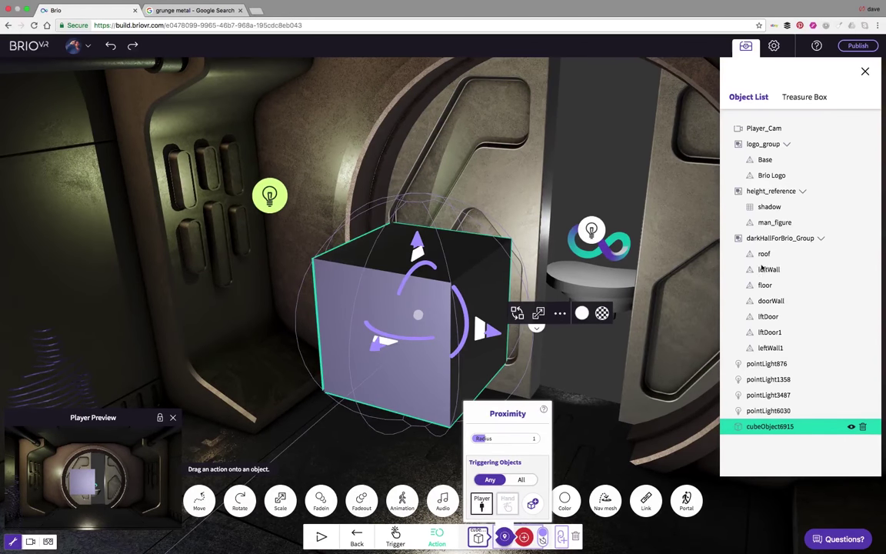
{"action": "right_click_drag", "start_coordinate": [586, 190], "coordinate": [557, 153]}
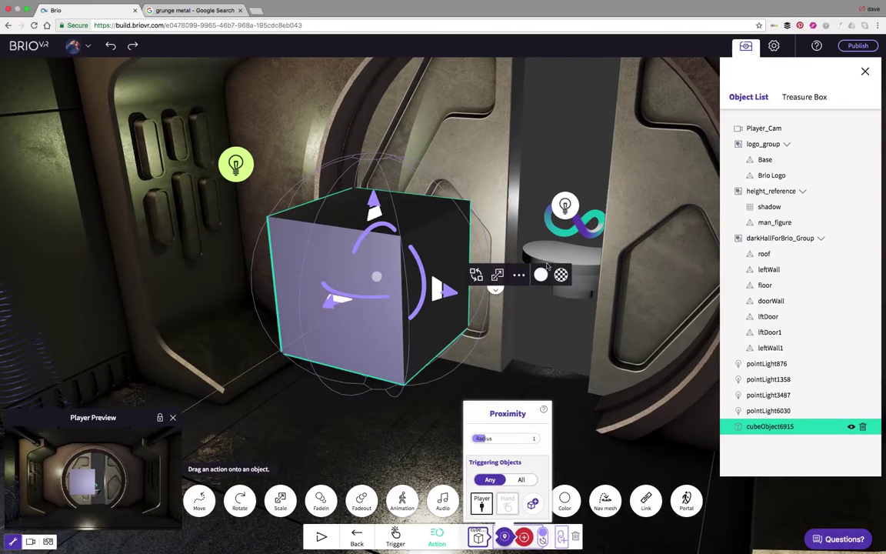
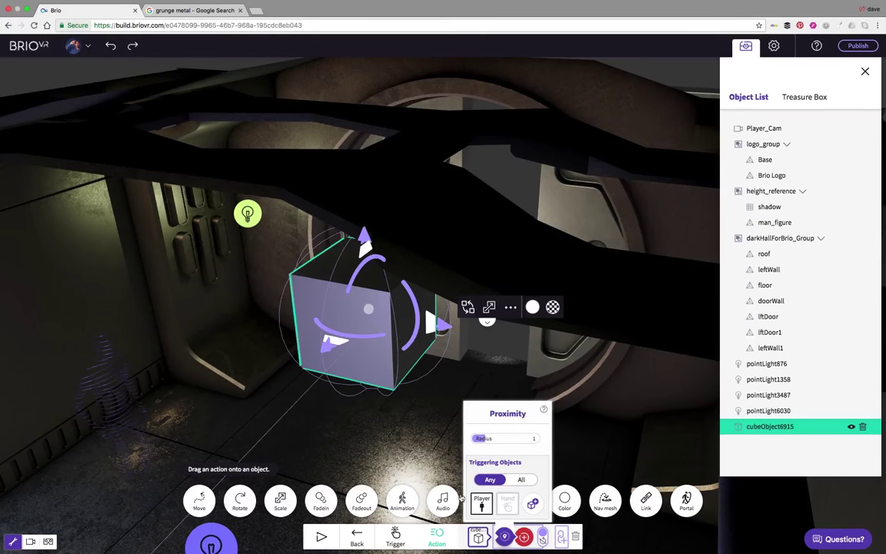
{"action": "left_click_drag", "start_coordinate": [407, 446], "coordinate": [403, 409]}
{"action": "scroll", "coordinate": [439, 368], "scroll_direction": "up", "scroll_amount": 3}
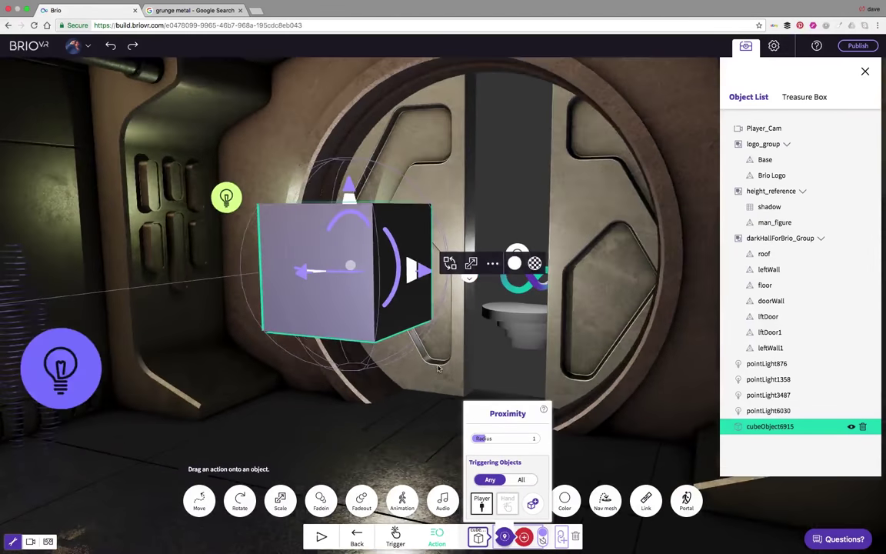
{"action": "scroll", "coordinate": [439, 369], "scroll_direction": "up", "scroll_amount": 3}
{"action": "right_click_drag", "start_coordinate": [482, 360], "coordinate": [424, 401]}
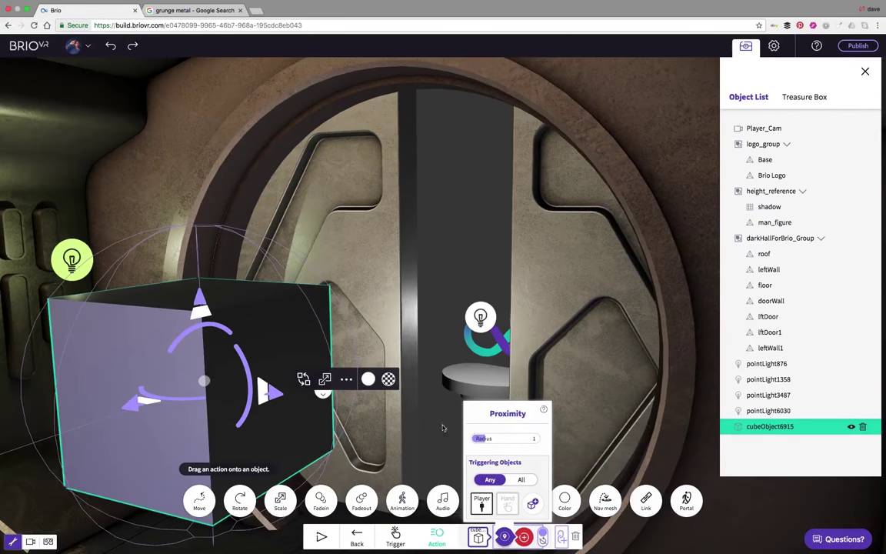
{"action": "left_click", "coordinate": [435, 541]}
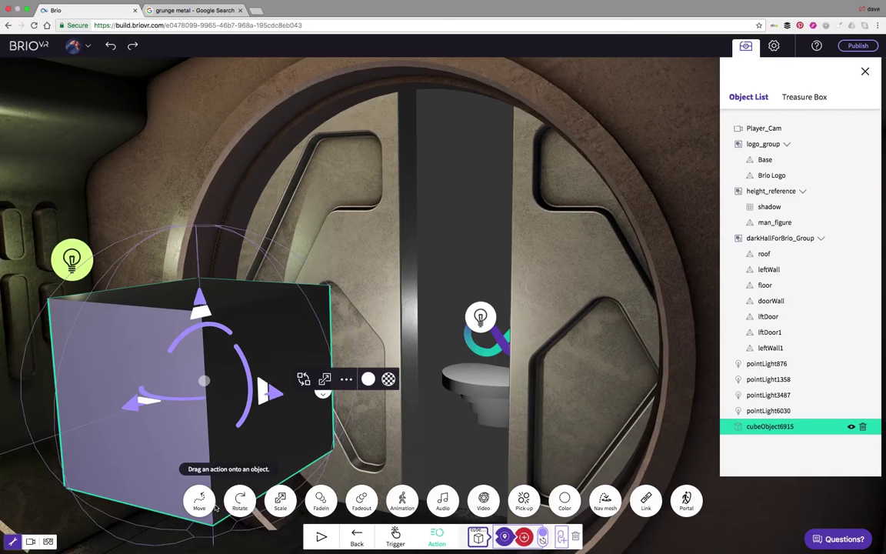
{"action": "mouse_move", "coordinate": [201, 504]}
{"action": "left_mouse_down"}
{"action": "mouse_move", "coordinate": [207, 496]}
{"action": "mouse_move", "coordinate": [389, 482]}
{"action": "mouse_move", "coordinate": [422, 406]}
{"action": "left_mouse_up"}
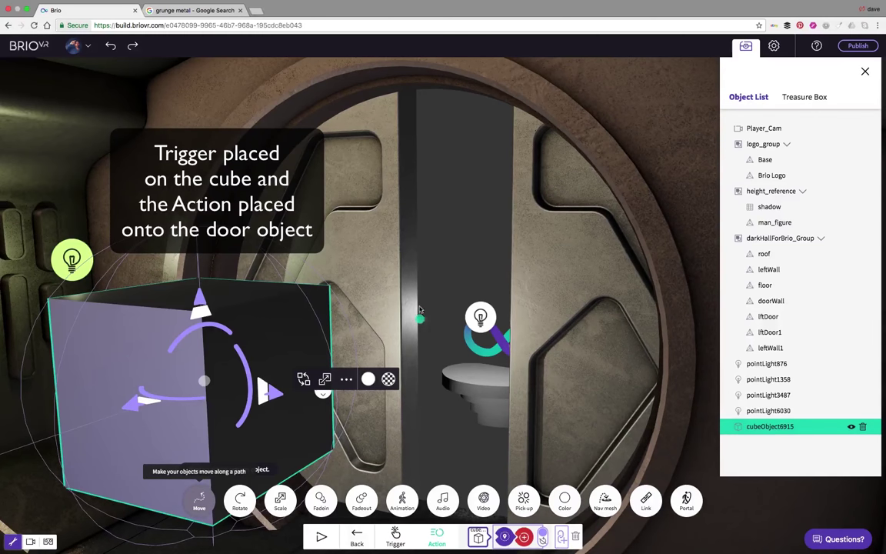
{"action": "mouse_move", "coordinate": [420, 310]}
{"action": "left_mouse_down"}
{"action": "mouse_move", "coordinate": [402, 213]}
{"action": "mouse_move", "coordinate": [372, 214]}
{"action": "left_mouse_up"}
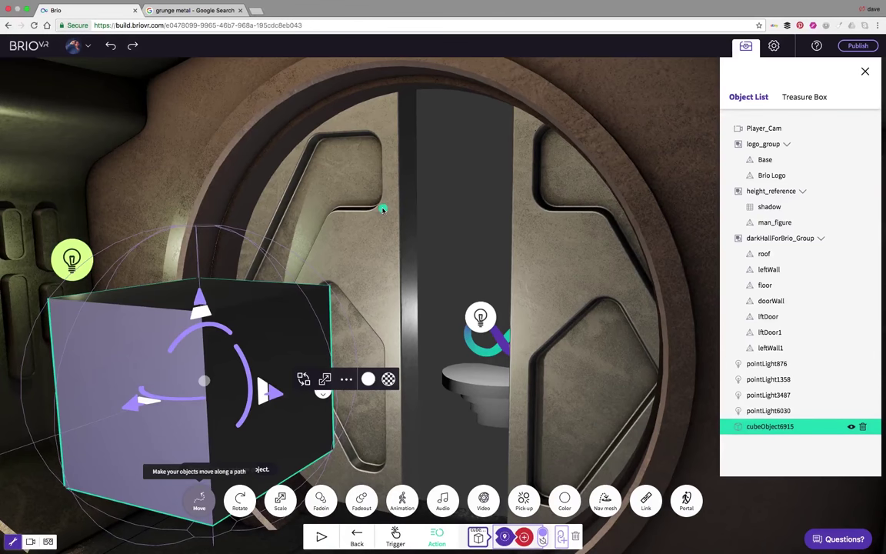
{"action": "left_click_drag", "start_coordinate": [383, 211], "coordinate": [383, 211]}
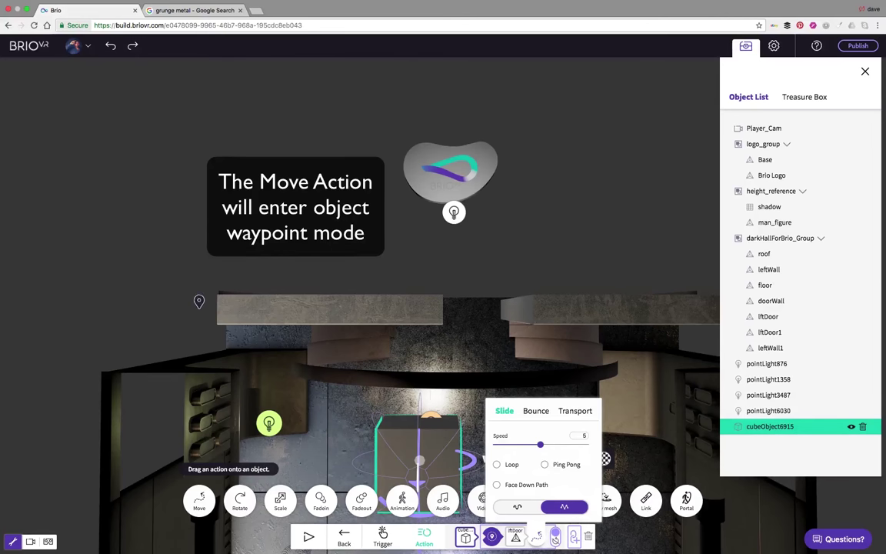
- Place one waypoint just beyond the left door's outer end for its sideways slide, and leave behaviour editing
{"action": "left_click", "coordinate": [194, 308]}
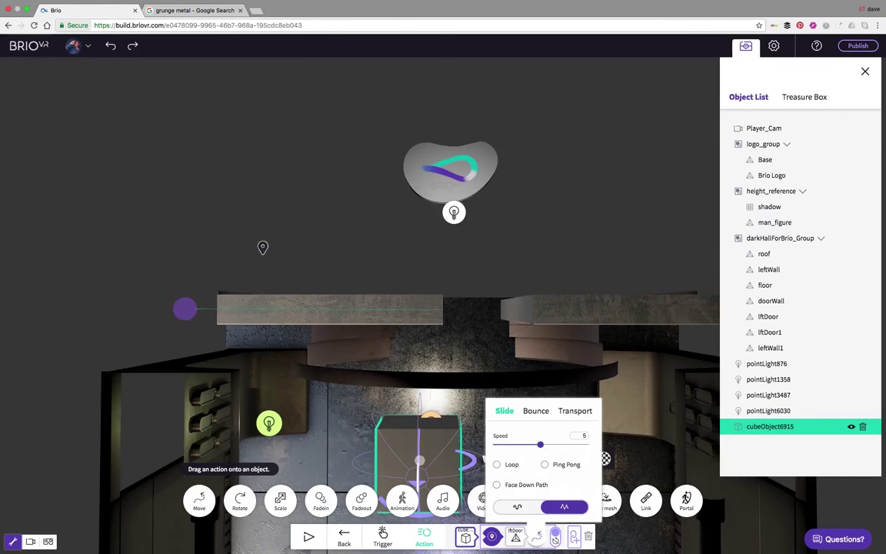
{"action": "mouse_move", "coordinate": [263, 248]}
{"action": "left_mouse_down"}
{"action": "mouse_move", "coordinate": [265, 168]}
{"action": "mouse_move", "coordinate": [370, 146]}
{"action": "mouse_move", "coordinate": [461, 144]}
{"action": "mouse_move", "coordinate": [321, 215]}
{"action": "mouse_move", "coordinate": [267, 229]}
{"action": "mouse_move", "coordinate": [259, 196]}
{"action": "mouse_move", "coordinate": [301, 137]}
{"action": "mouse_move", "coordinate": [271, 122]}
{"action": "mouse_move", "coordinate": [257, 205]}
{"action": "left_mouse_up"}
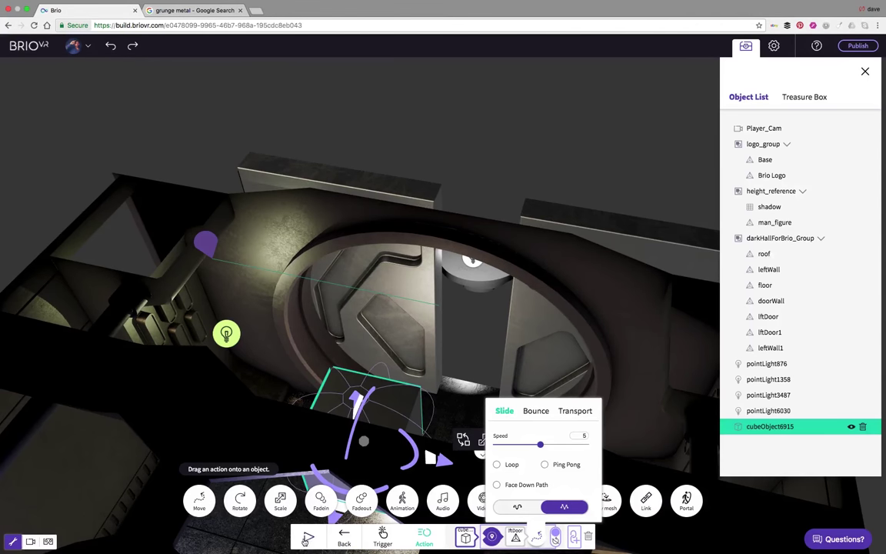
{"action": "left_click", "coordinate": [343, 538]}
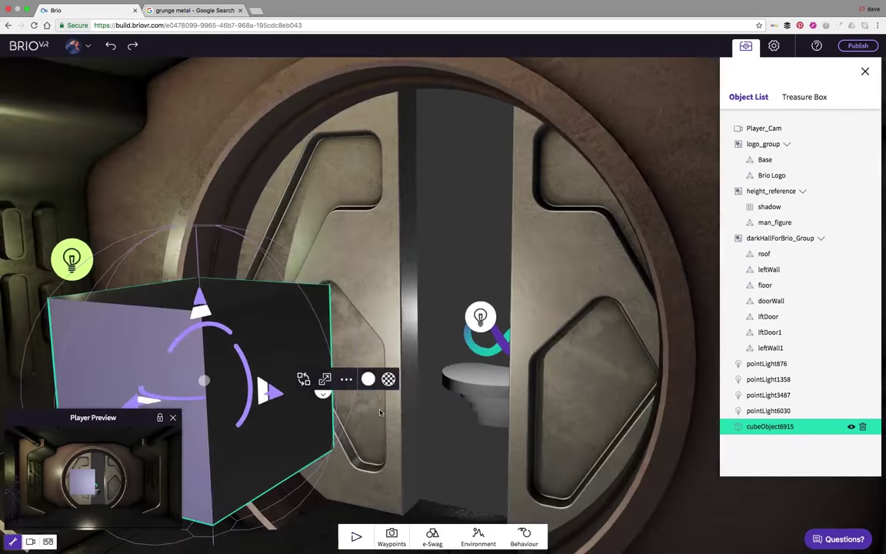
- Play the scene to check how the left door responds as the player camera approaches the cube, and stop playback
{"action": "scroll", "coordinate": [419, 423], "scroll_direction": "down", "scroll_amount": 10}
{"action": "left_click_drag", "start_coordinate": [424, 433], "coordinate": [398, 404]}
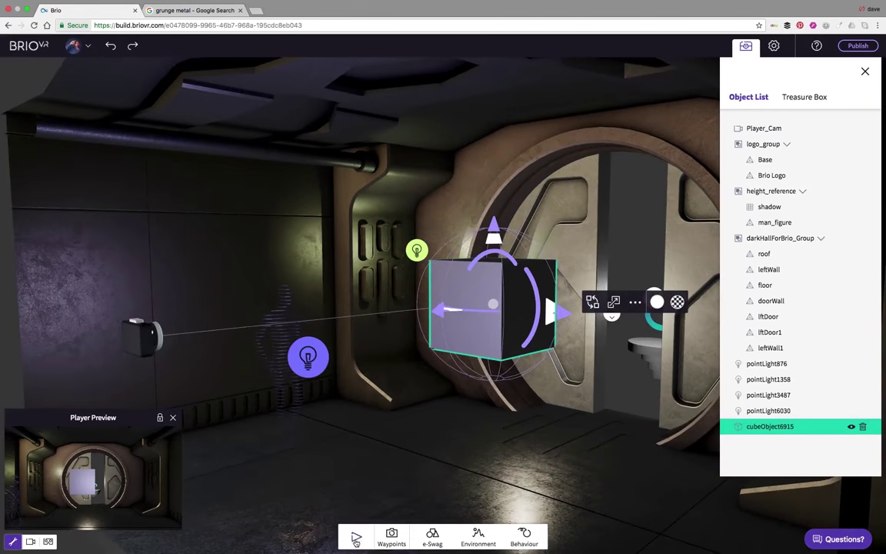
{"action": "left_click", "coordinate": [356, 538]}
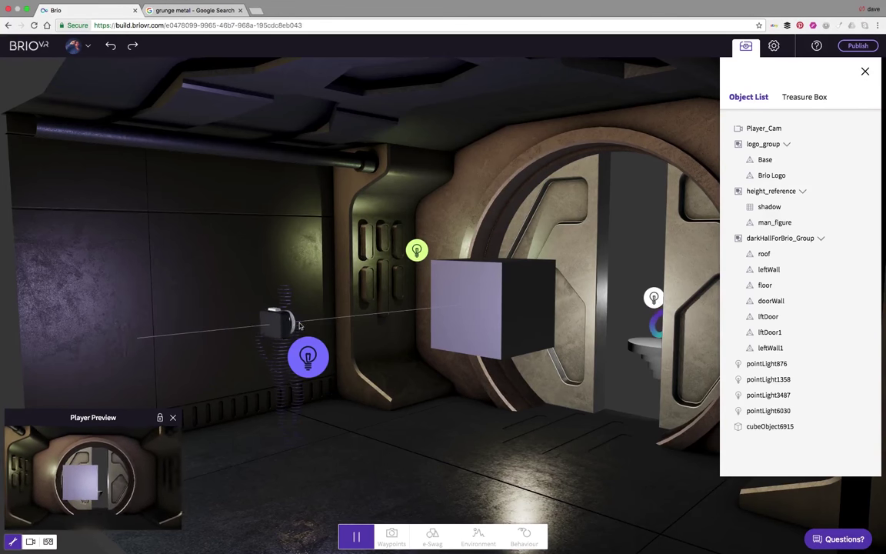
{"action": "scroll", "coordinate": [598, 385], "scroll_direction": "up", "scroll_amount": 5}
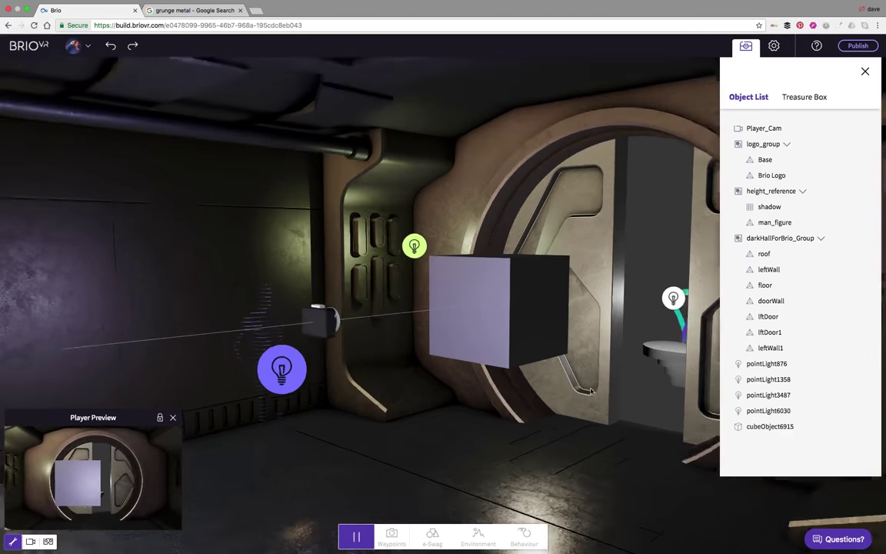
{"action": "right_click_drag", "start_coordinate": [599, 385], "coordinate": [484, 399]}
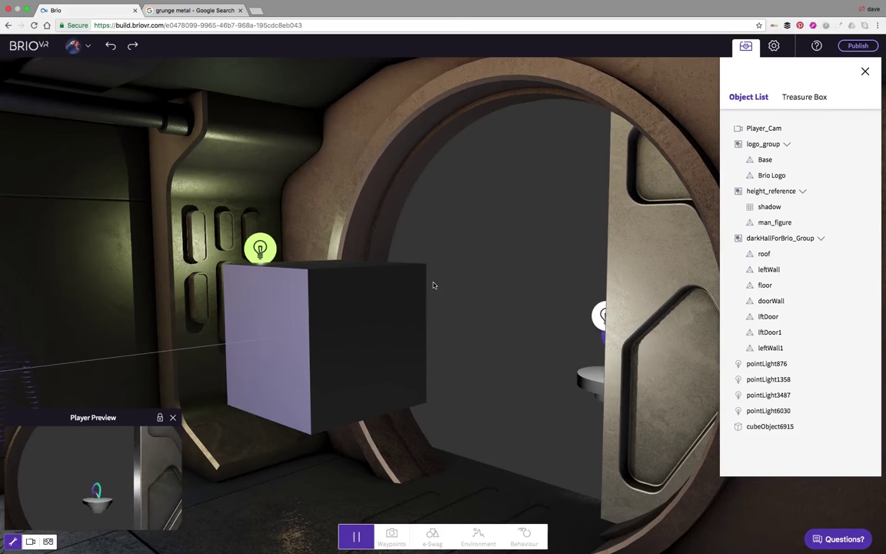
{"action": "left_click", "coordinate": [356, 538]}
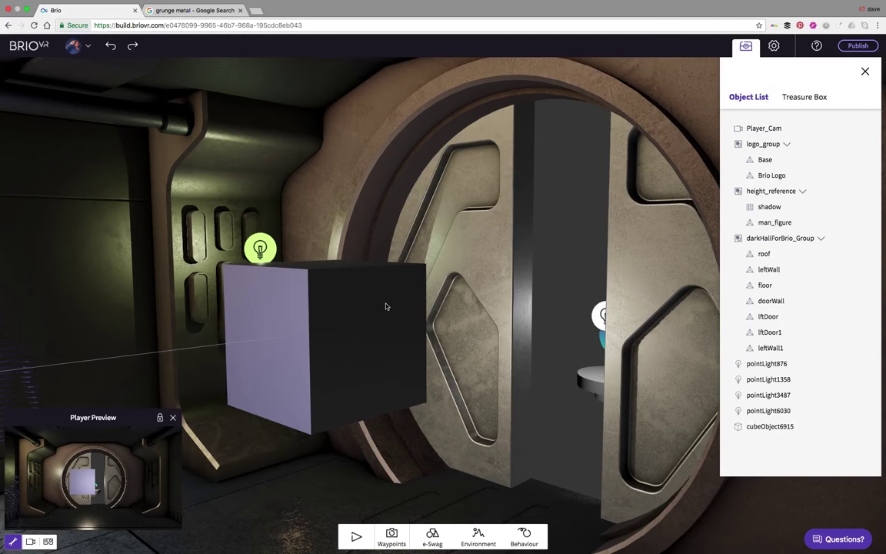
- Modify the right door panel's pivot point, snapping it to the middle of the door's inner edge, and finish pivot editing
{"action": "left_click_drag", "start_coordinate": [386, 306], "coordinate": [335, 369]}
{"action": "right_click_drag", "start_coordinate": [335, 370], "coordinate": [490, 325]}
{"action": "left_click_drag", "start_coordinate": [491, 324], "coordinate": [518, 292]}
{"action": "left_click_drag", "start_coordinate": [566, 271], "coordinate": [488, 310]}
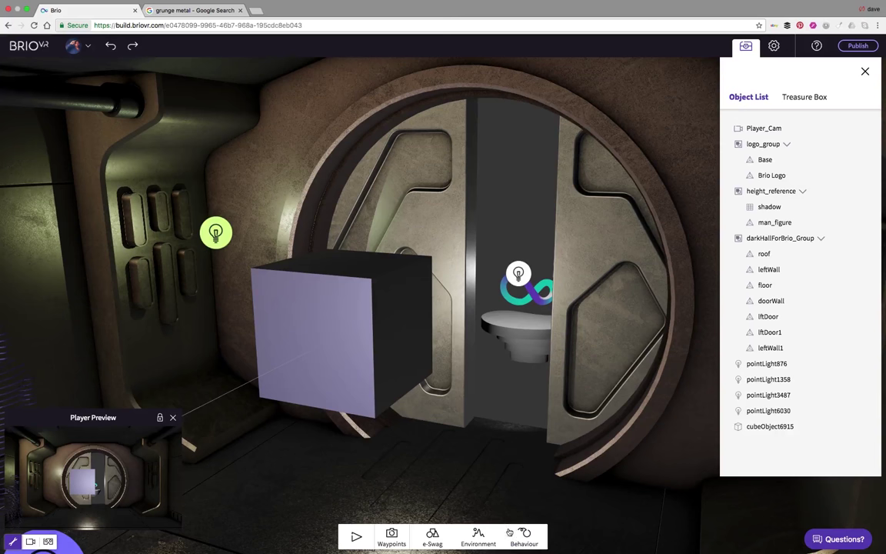
{"action": "mouse_move", "coordinate": [507, 425]}
{"action": "left_mouse_down"}
{"action": "mouse_move", "coordinate": [520, 437]}
{"action": "mouse_move", "coordinate": [540, 432]}
{"action": "mouse_move", "coordinate": [519, 436]}
{"action": "mouse_move", "coordinate": [534, 439]}
{"action": "mouse_move", "coordinate": [524, 428]}
{"action": "left_mouse_up"}
{"action": "left_click_drag", "start_coordinate": [508, 336], "coordinate": [350, 316]}
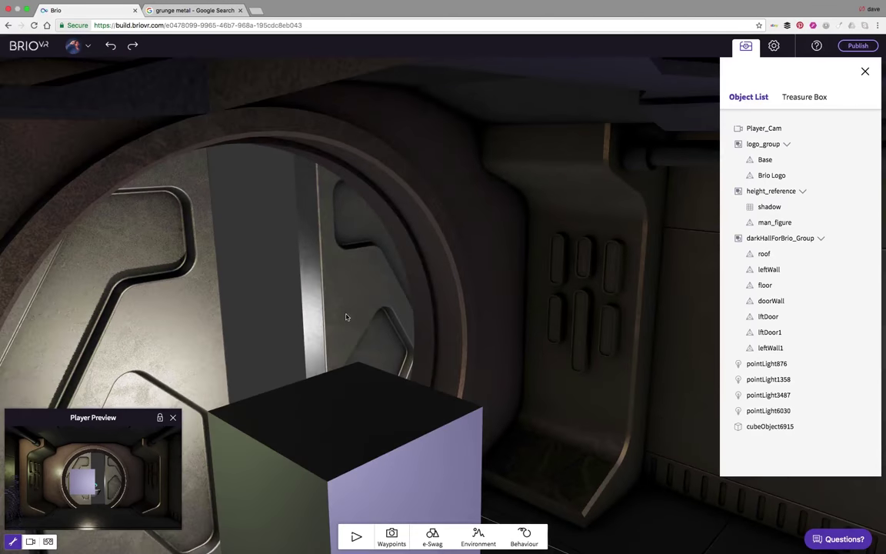
{"action": "left_click_drag", "start_coordinate": [275, 309], "coordinate": [437, 343]}
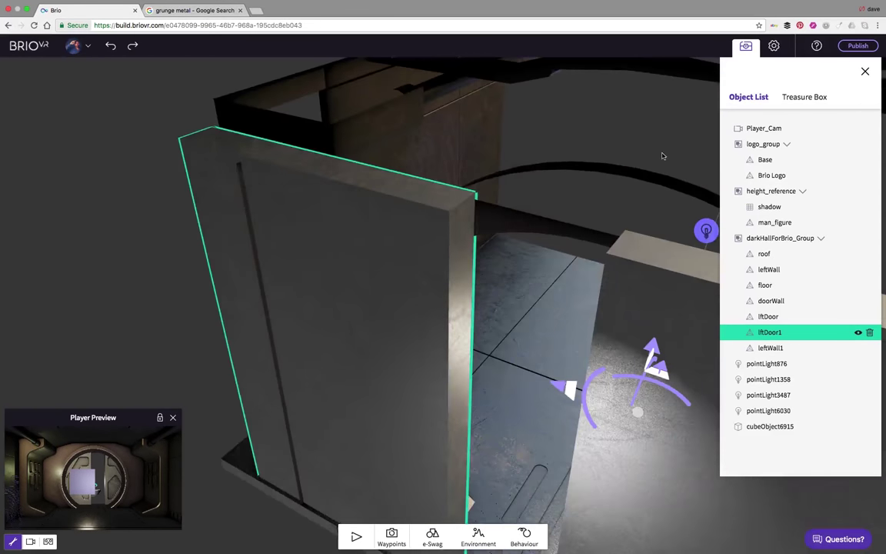
{"action": "left_click", "coordinate": [773, 46]}
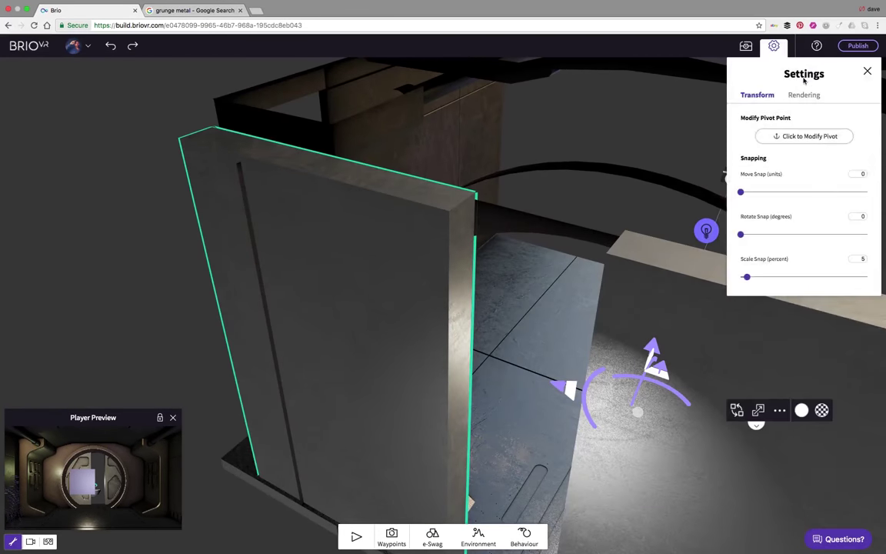
{"action": "left_click_drag", "start_coordinate": [544, 160], "coordinate": [578, 181]}
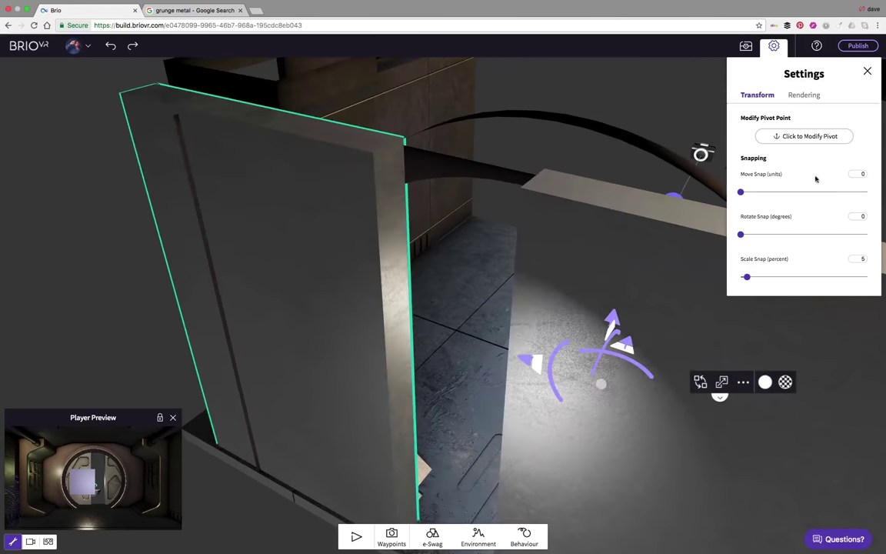
{"action": "left_click", "coordinate": [811, 137]}
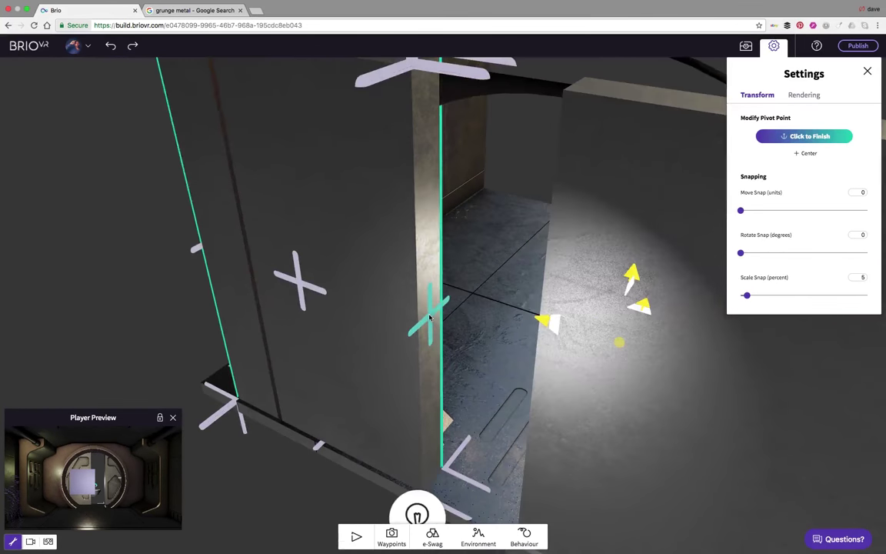
{"action": "left_click", "coordinate": [431, 318]}
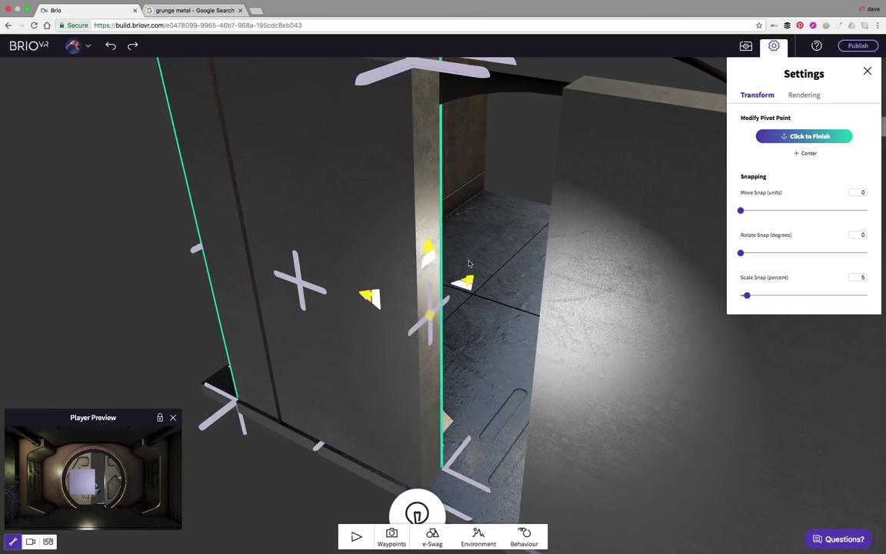
{"action": "left_click", "coordinate": [808, 134]}
- Slide the right door panel sideways until its inner edge meets the left panel, closing the gap in the doorway
{"action": "left_click_drag", "start_coordinate": [546, 200], "coordinate": [451, 229]}
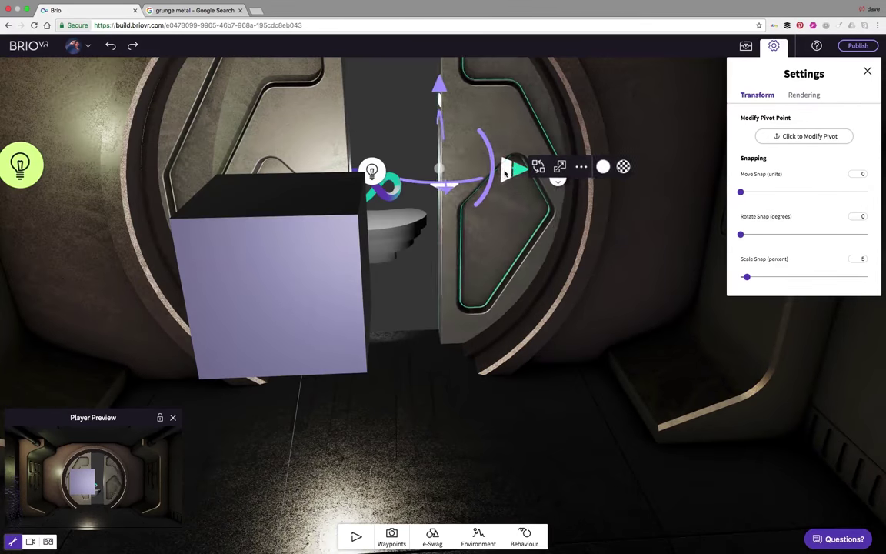
{"action": "left_click_drag", "start_coordinate": [505, 174], "coordinate": [429, 459]}
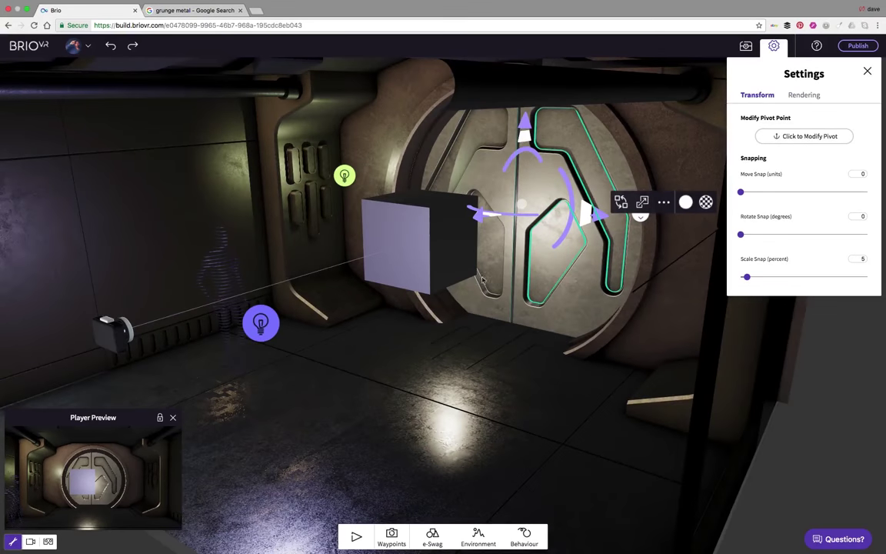
{"action": "left_click", "coordinate": [438, 254]}
{"action": "scroll", "coordinate": [412, 306], "scroll_direction": "down", "scroll_amount": 10}
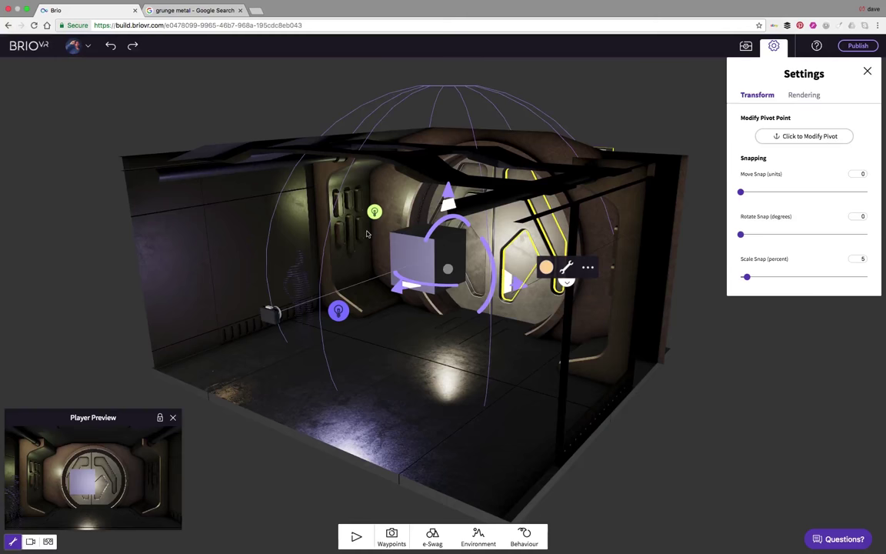
- Add a second Proximity trigger to the cube's behaviours as a new parallel chain at the end of the existing one
{"action": "left_click", "coordinate": [367, 233]}
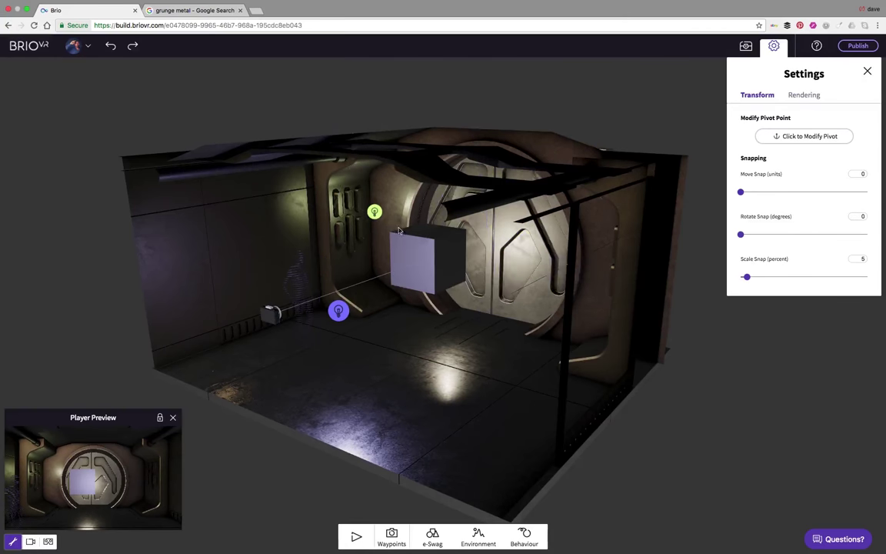
{"action": "scroll", "coordinate": [374, 217], "scroll_direction": "up", "scroll_amount": 10}
{"action": "left_click", "coordinate": [773, 46]}
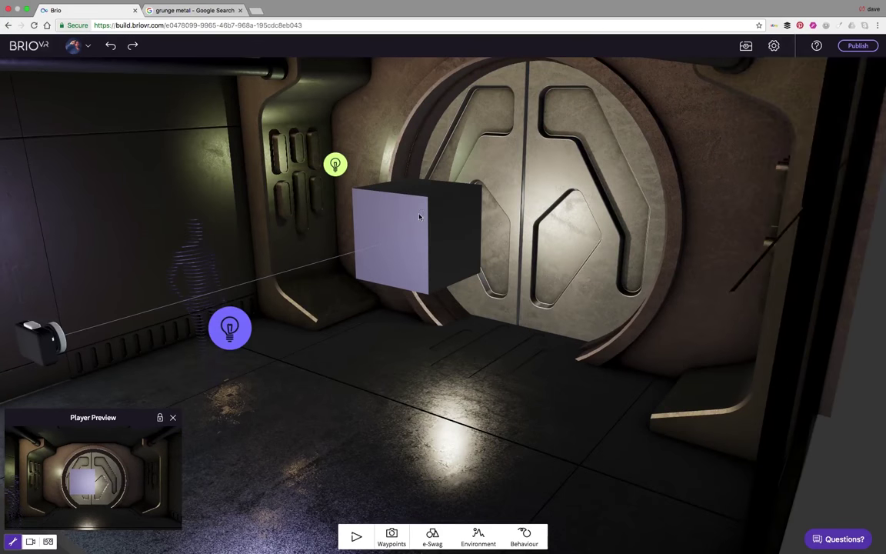
{"action": "left_click", "coordinate": [377, 192]}
{"action": "left_click", "coordinate": [509, 538]}
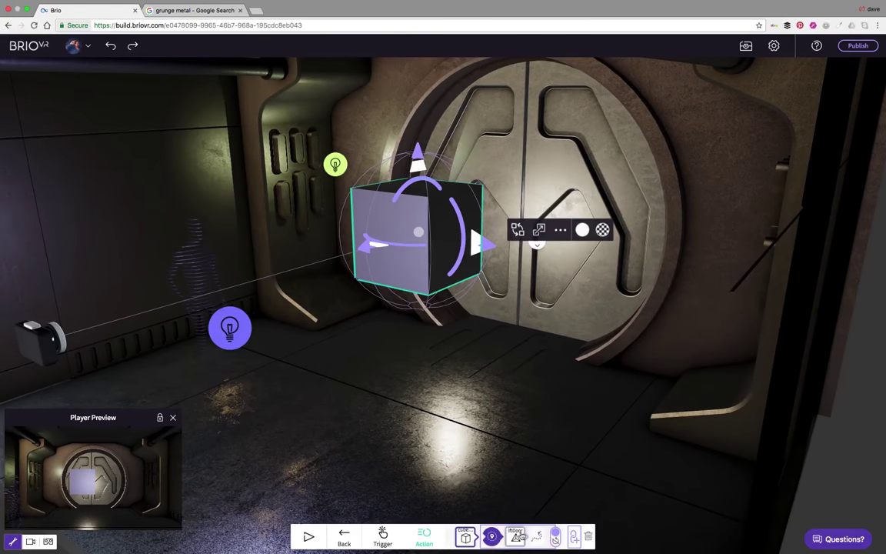
{"action": "left_click", "coordinate": [382, 534]}
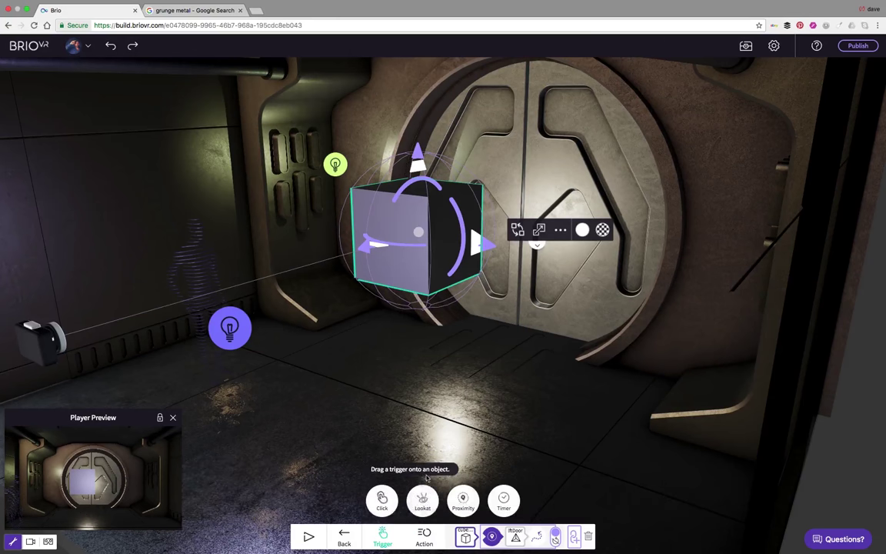
{"action": "left_click_drag", "start_coordinate": [472, 346], "coordinate": [531, 424]}
{"action": "scroll", "coordinate": [532, 426], "scroll_direction": "up", "scroll_amount": 5}
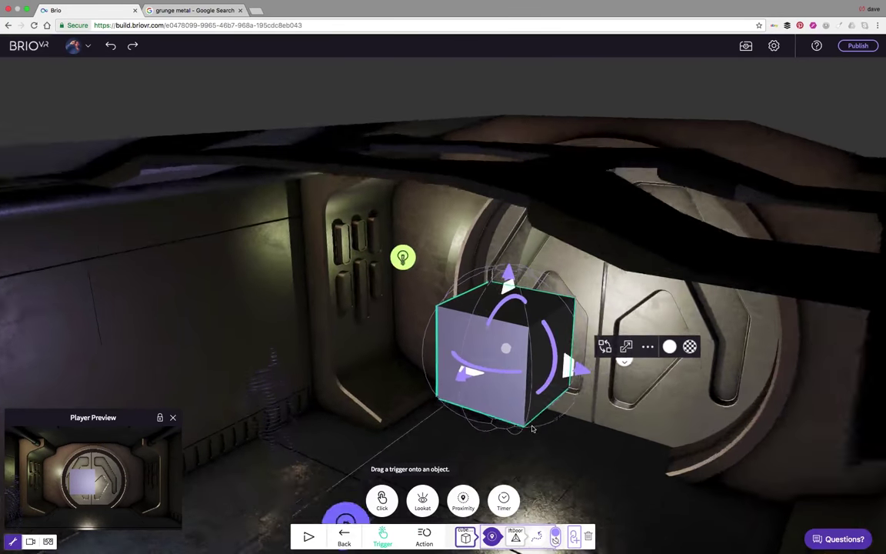
{"action": "right_click_drag", "start_coordinate": [532, 427], "coordinate": [472, 348]}
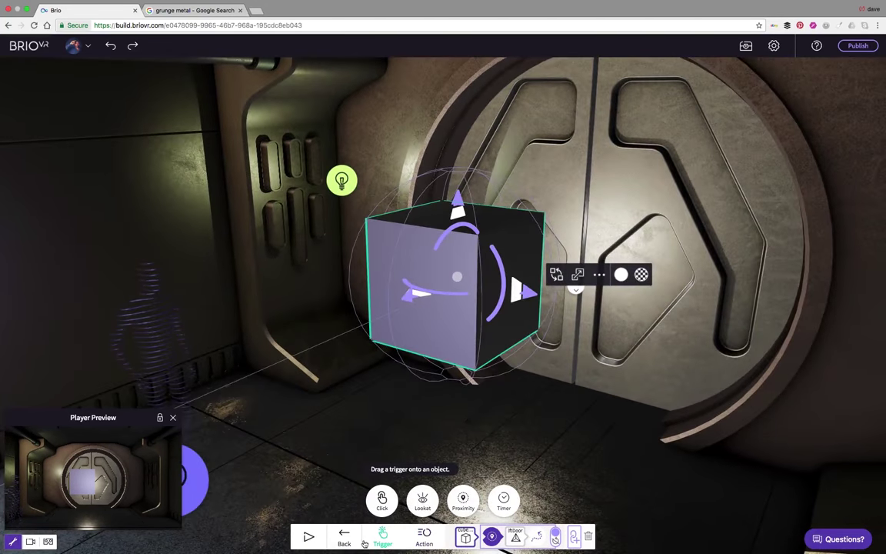
{"action": "mouse_move", "coordinate": [473, 484]}
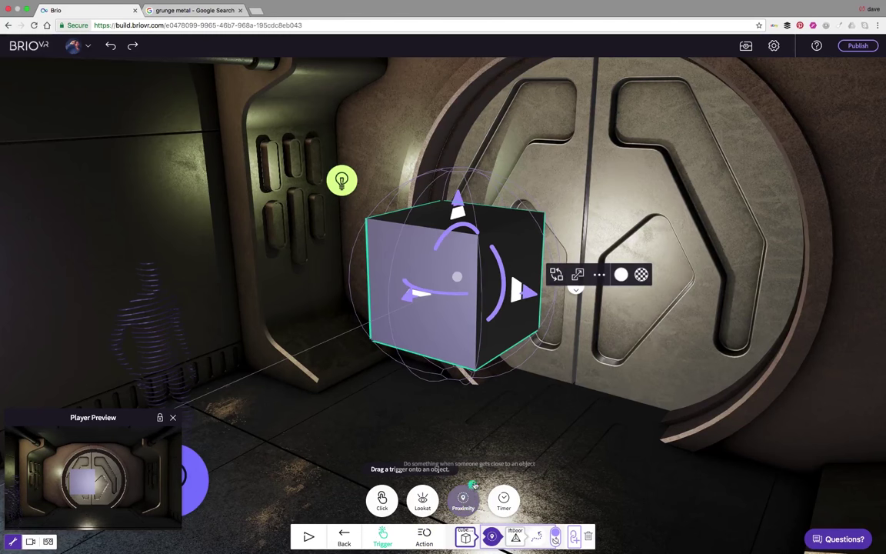
{"action": "left_click_drag", "start_coordinate": [474, 484], "coordinate": [578, 546]}
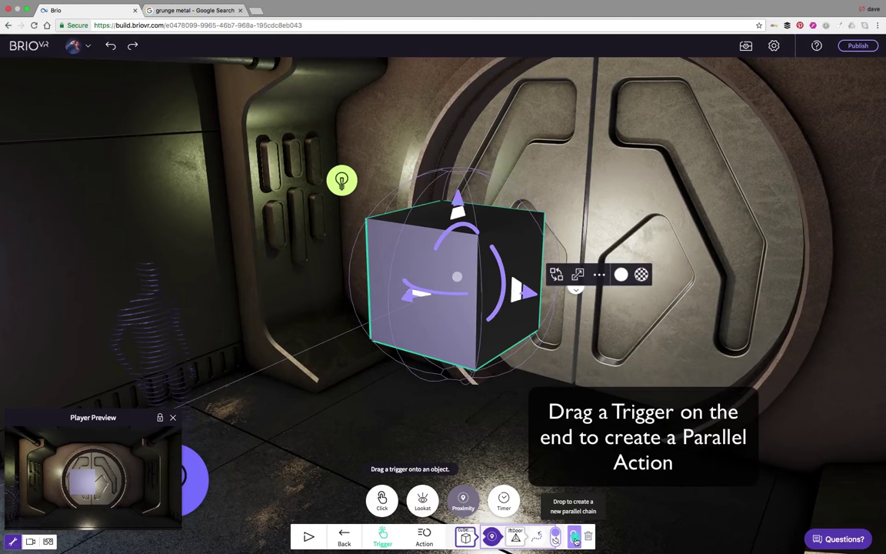
{"action": "left_click_drag", "start_coordinate": [575, 539], "coordinate": [573, 540]}
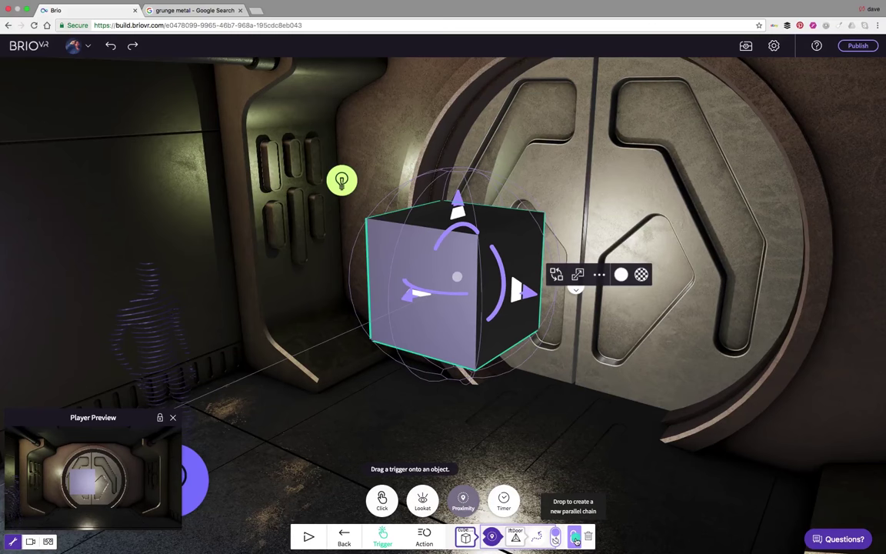
{"action": "left_click_drag", "start_coordinate": [575, 540], "coordinate": [572, 540]}
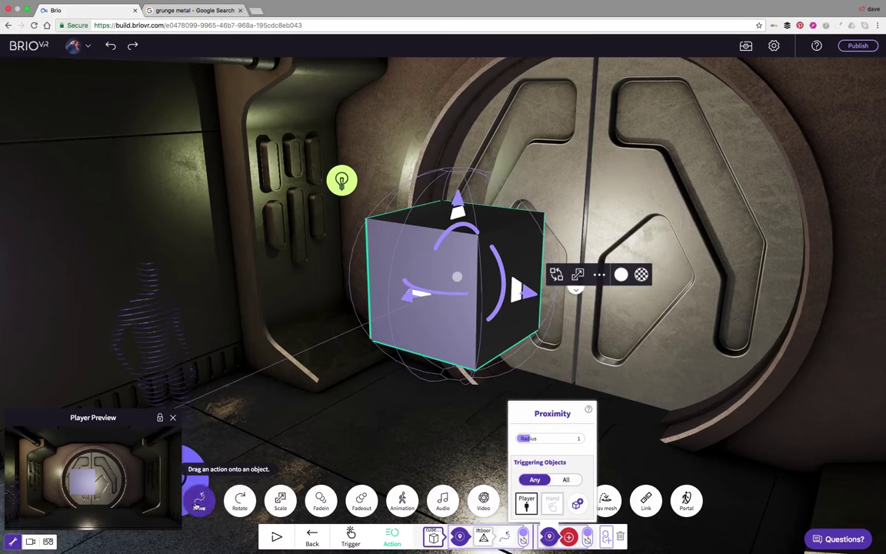
- Assign a Move action on the right door panel to the new trigger, placing one waypoint beyond the door's outer end, and leave behaviour editing
{"action": "left_click_drag", "start_coordinate": [198, 501], "coordinate": [666, 252]}
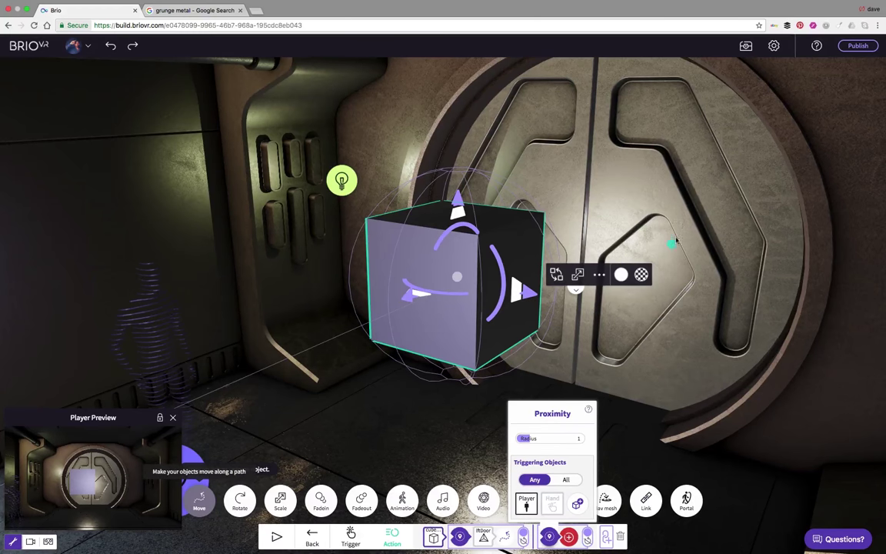
{"action": "left_click_drag", "start_coordinate": [707, 202], "coordinate": [706, 195]}
{"action": "right_click_drag", "start_coordinate": [621, 264], "coordinate": [577, 262]}
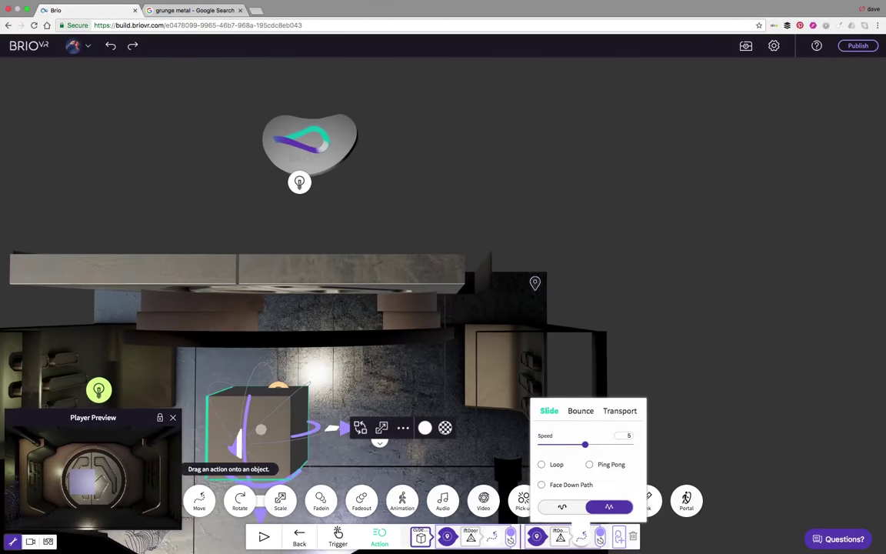
{"action": "left_click", "coordinate": [532, 278]}
{"action": "left_click_drag", "start_coordinate": [579, 266], "coordinate": [533, 132]}
{"action": "right_click_drag", "start_coordinate": [468, 314], "coordinate": [593, 257]}
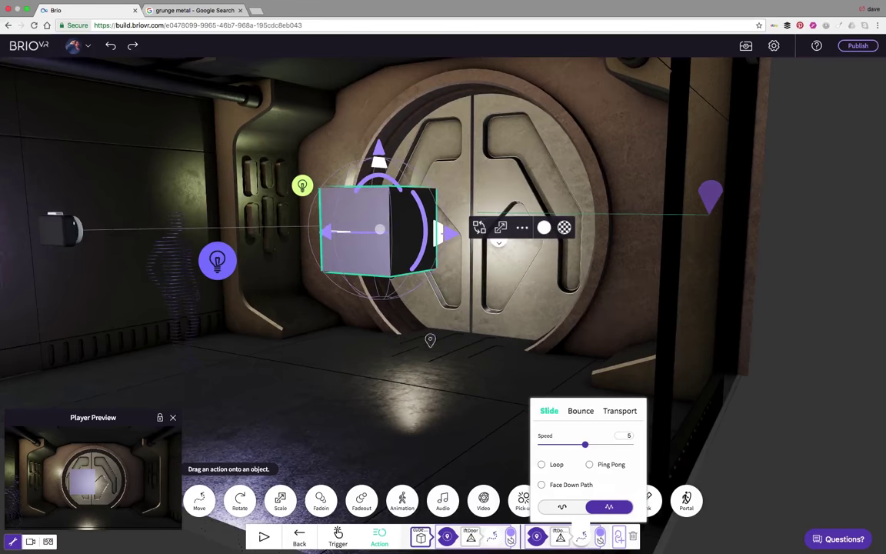
{"action": "left_click_drag", "start_coordinate": [429, 340], "coordinate": [412, 369]}
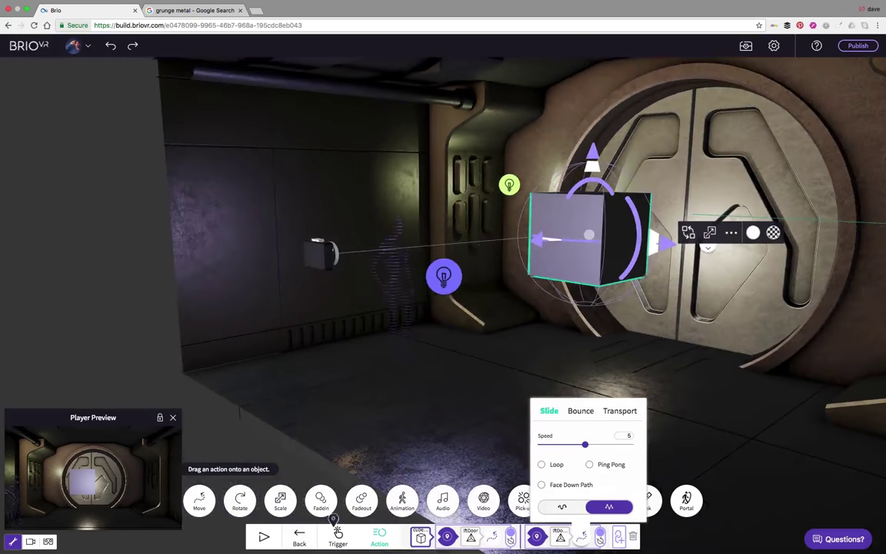
{"action": "left_click", "coordinate": [297, 542]}
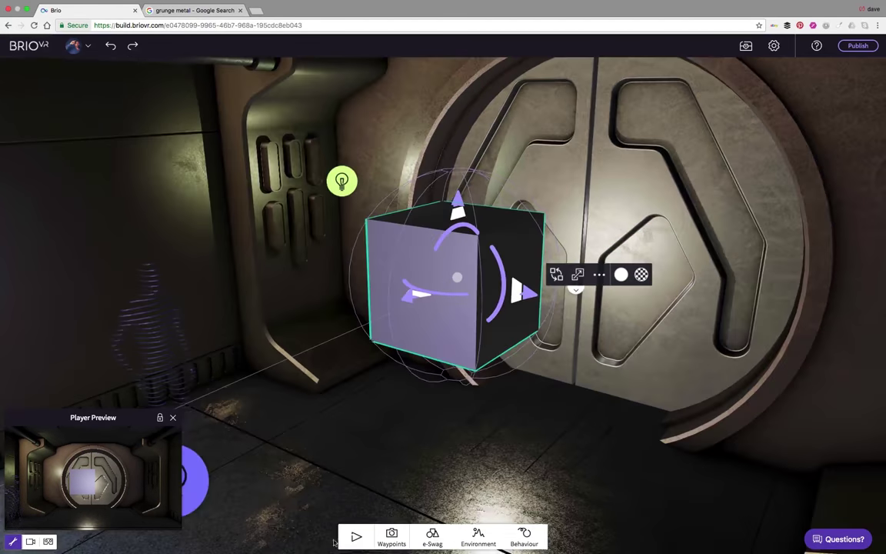
- Play the scene to check how both door panels respond as the player camera approaches the cube, and stop playback
{"action": "left_click", "coordinate": [354, 539]}
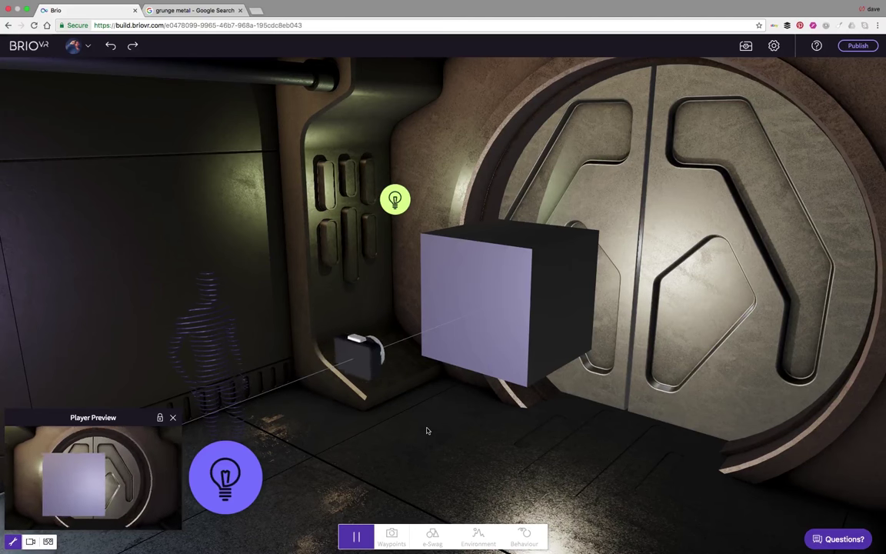
{"action": "left_click_drag", "start_coordinate": [419, 418], "coordinate": [470, 409]}
{"action": "right_click_drag", "start_coordinate": [471, 409], "coordinate": [451, 420]}
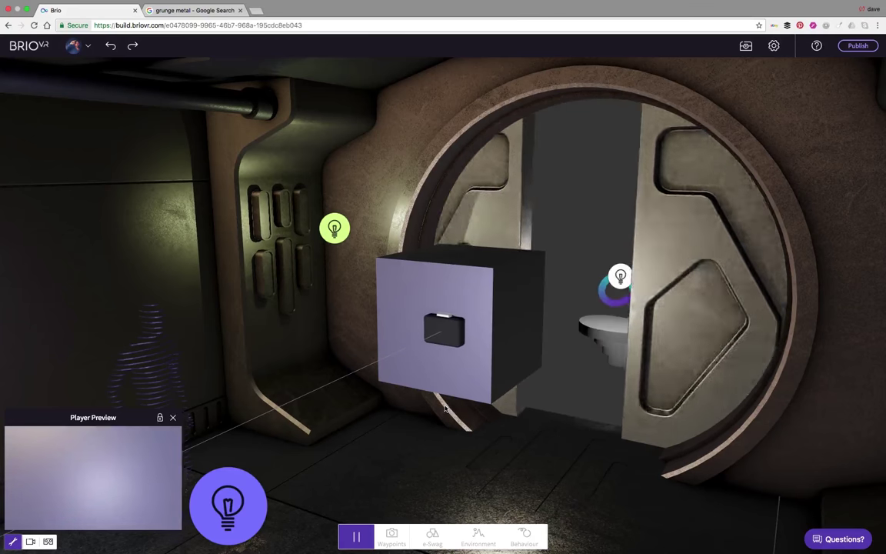
{"action": "left_click", "coordinate": [358, 536]}
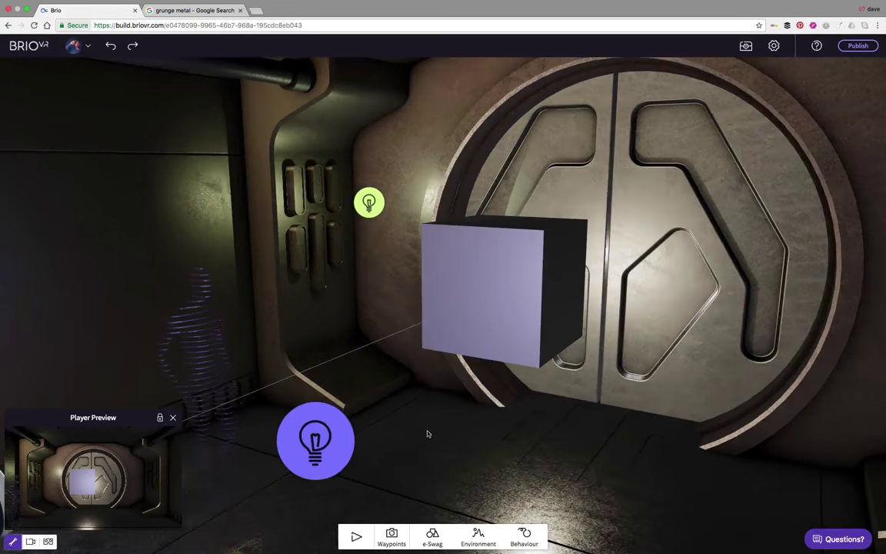
- Reduce the trigger cube's opacity until it is fully transparent
{"action": "mouse_move", "coordinate": [479, 381]}
{"action": "left_mouse_down"}
{"action": "mouse_move", "coordinate": [432, 406]}
{"action": "mouse_move", "coordinate": [419, 397]}
{"action": "mouse_move", "coordinate": [502, 367]}
{"action": "mouse_move", "coordinate": [483, 398]}
{"action": "left_mouse_up"}
{"action": "scroll", "coordinate": [490, 350], "scroll_direction": "up", "scroll_amount": 6}
{"action": "scroll", "coordinate": [489, 366], "scroll_direction": "down", "scroll_amount": 3}
{"action": "left_click_drag", "start_coordinate": [551, 410], "coordinate": [478, 315]}
{"action": "left_click", "coordinate": [478, 316]}
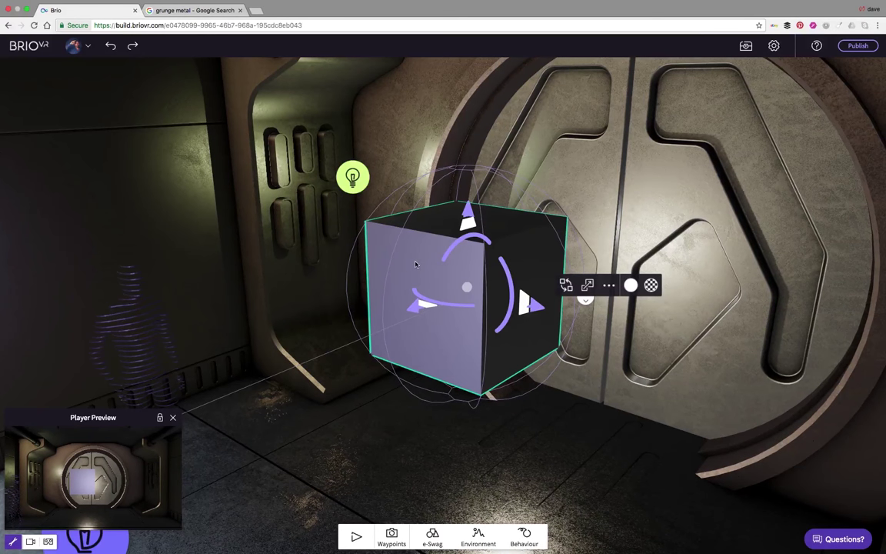
{"action": "left_click", "coordinate": [630, 285]}
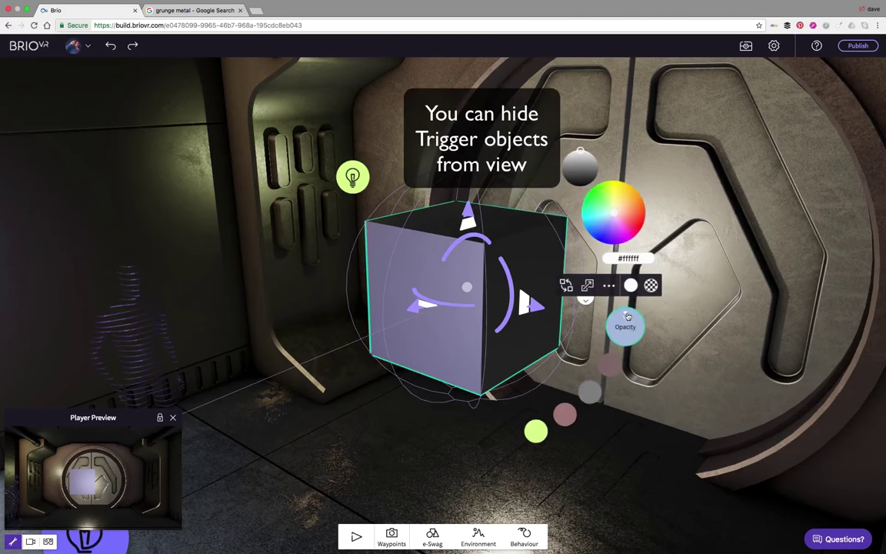
{"action": "left_click", "coordinate": [625, 331]}
{"action": "left_click", "coordinate": [625, 332]}
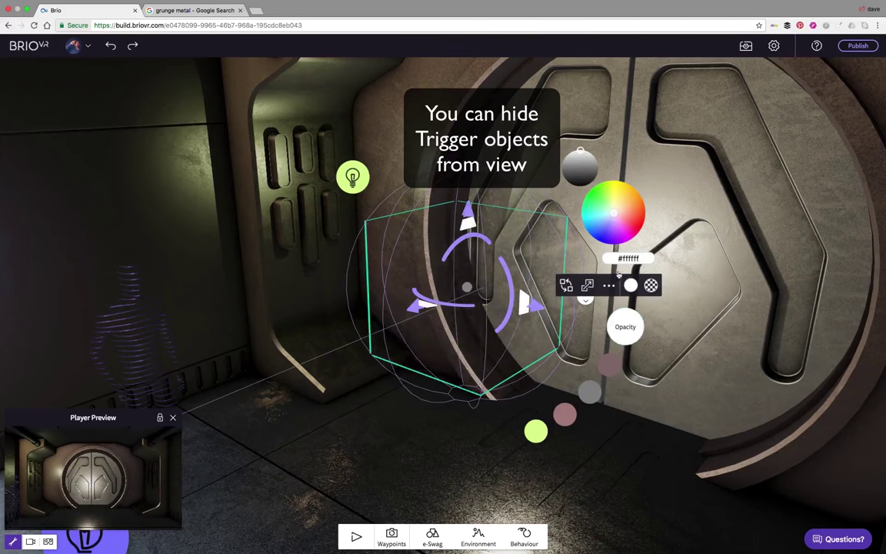
- Turn off the visibility of cubeObject6915 in the scene's object list
{"action": "left_click", "coordinate": [745, 46]}
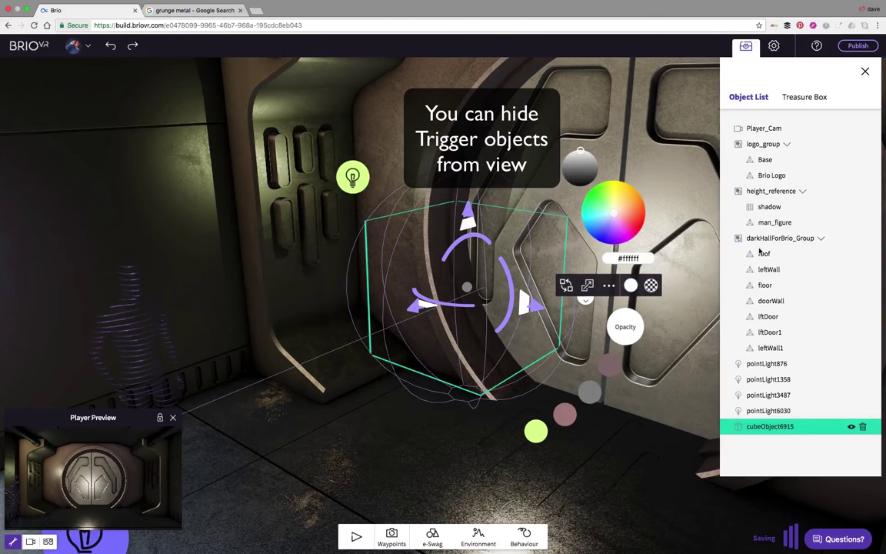
{"action": "left_click", "coordinate": [765, 411], "text": "shift"}
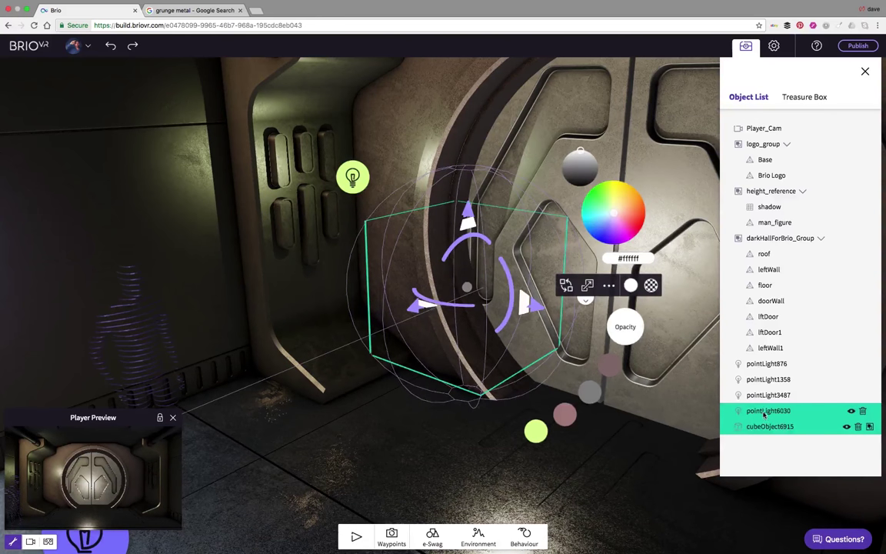
{"action": "left_click", "coordinate": [767, 424]}
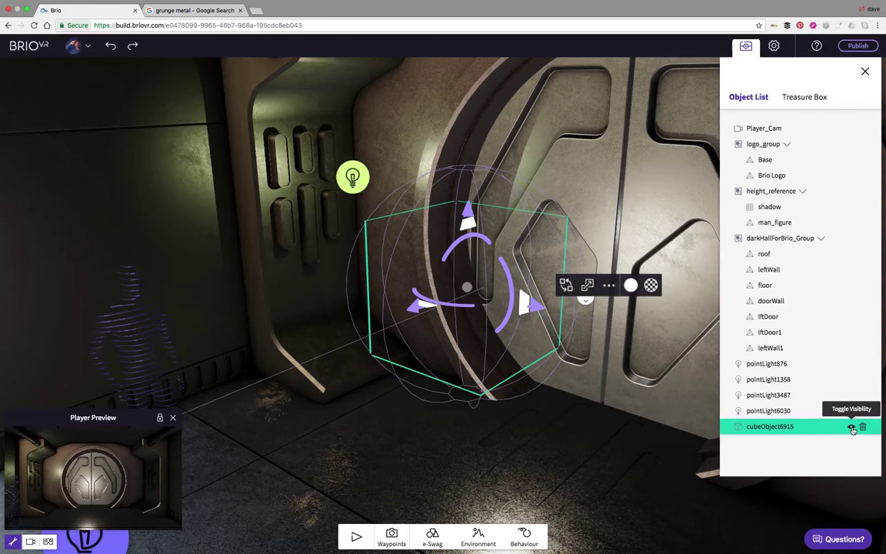
{"action": "left_click", "coordinate": [851, 427]}
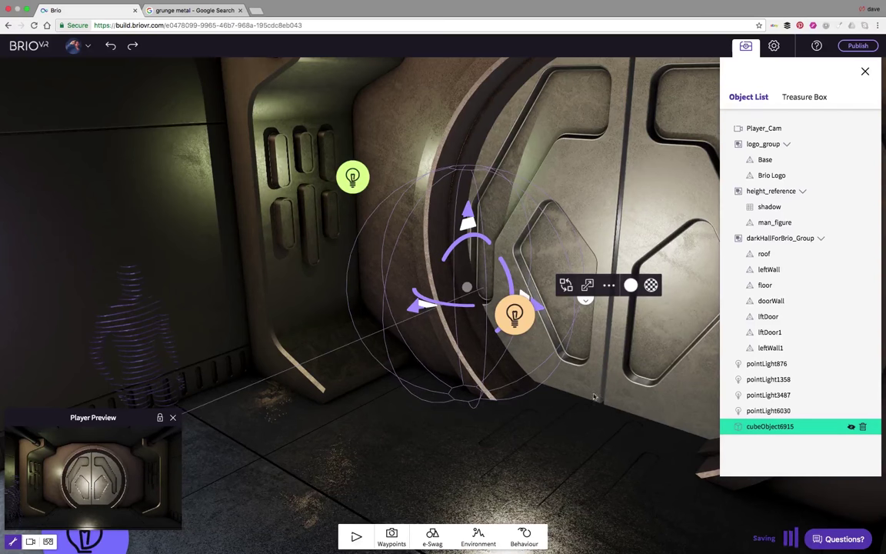
{"action": "left_click_drag", "start_coordinate": [506, 425], "coordinate": [538, 409]}
{"action": "scroll", "coordinate": [475, 377], "scroll_direction": "down", "scroll_amount": 5}
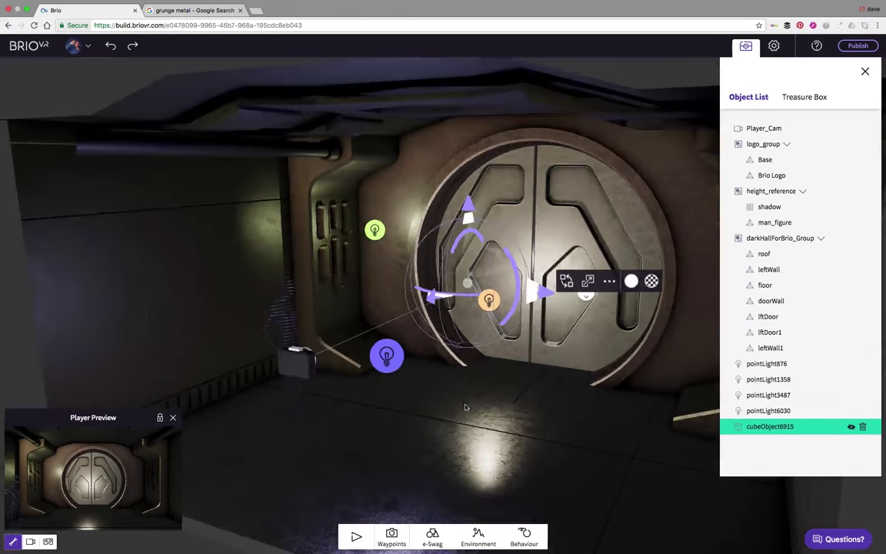
{"action": "right_click_drag", "start_coordinate": [462, 415], "coordinate": [471, 386]}
- Upload the sound file Futuristic door.mp3 into the scene and preview its playback
{"action": "left_click", "coordinate": [455, 425]}
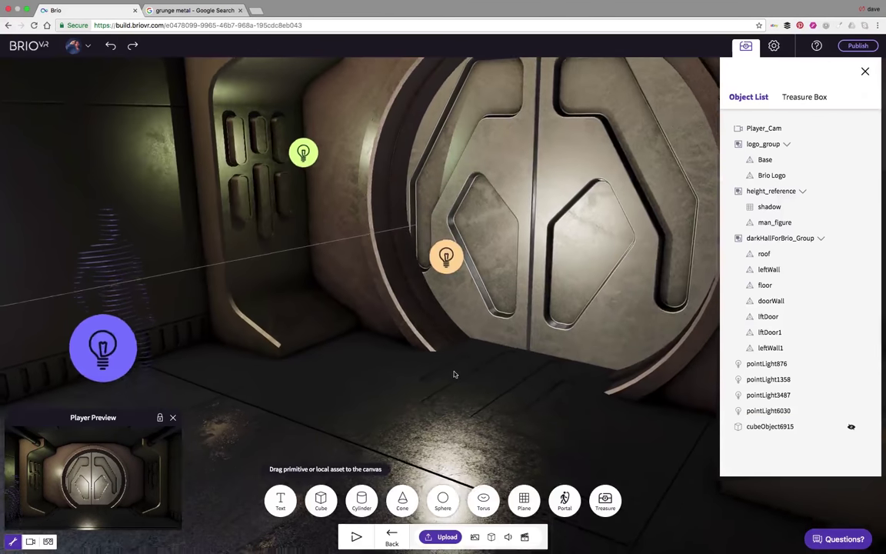
{"action": "left_click_drag", "start_coordinate": [454, 374], "coordinate": [455, 369]}
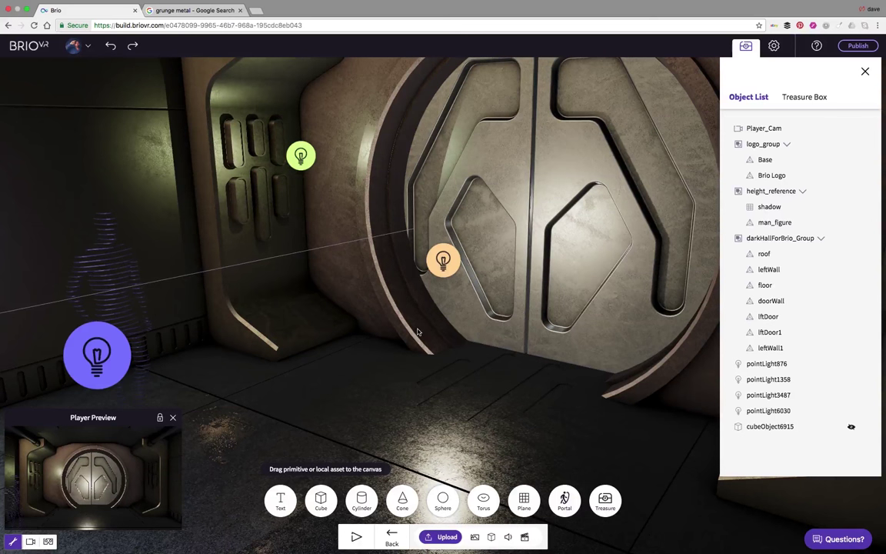
{"action": "left_click", "coordinate": [433, 538]}
{"action": "left_click", "coordinate": [315, 34]}
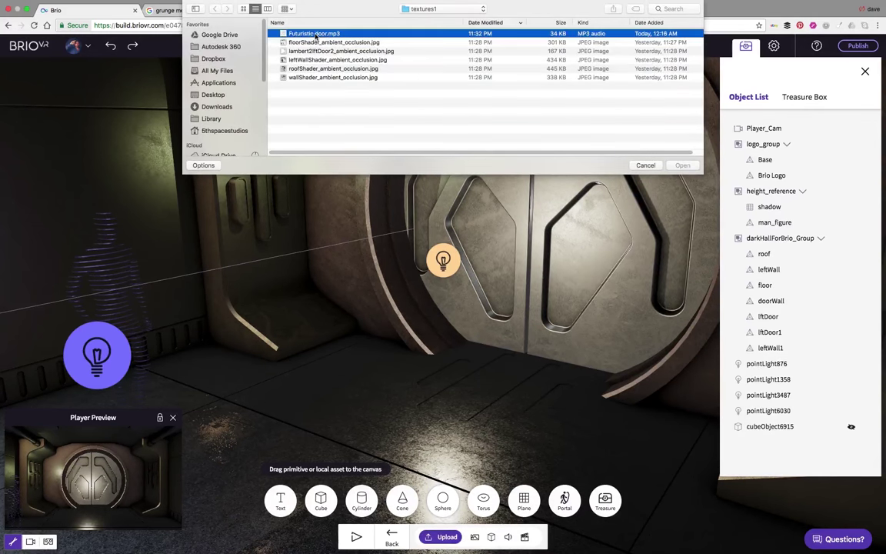
{"action": "left_click", "coordinate": [680, 165]}
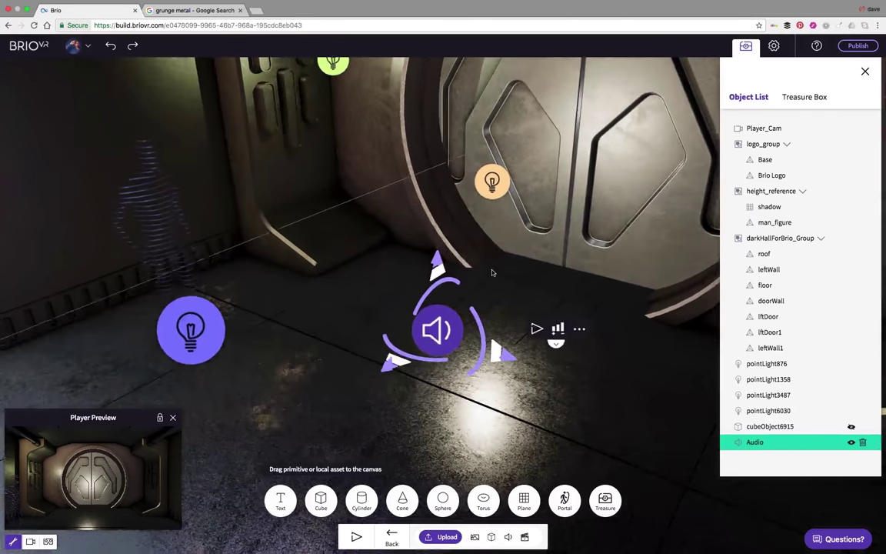
{"action": "left_click", "coordinate": [392, 537]}
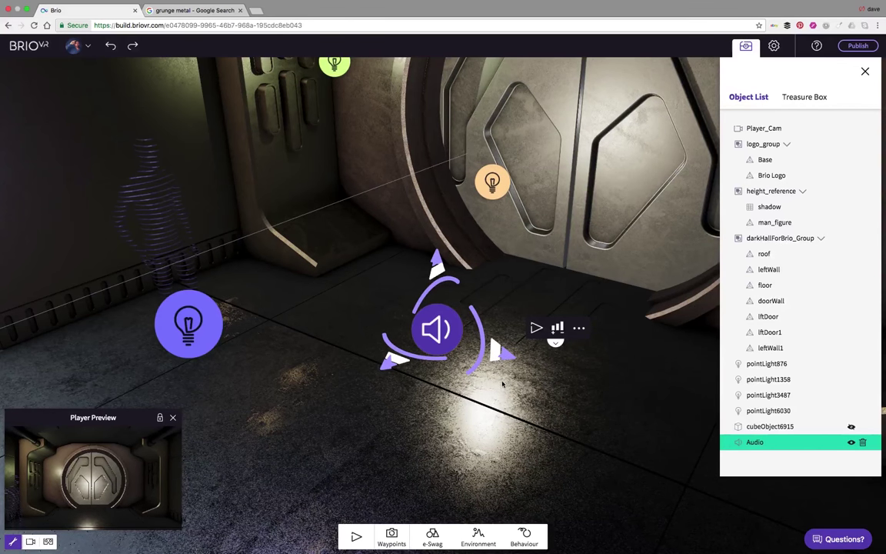
{"action": "left_click", "coordinate": [537, 329]}
- Remove the default audio action from the Audio object's behaviour chain
{"action": "left_click", "coordinate": [523, 535]}
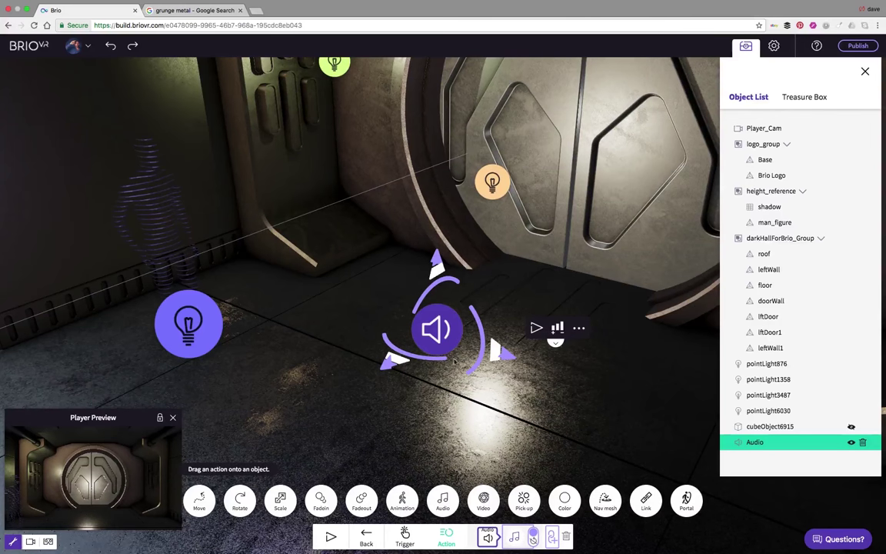
{"action": "left_click_drag", "start_coordinate": [474, 430], "coordinate": [470, 462]}
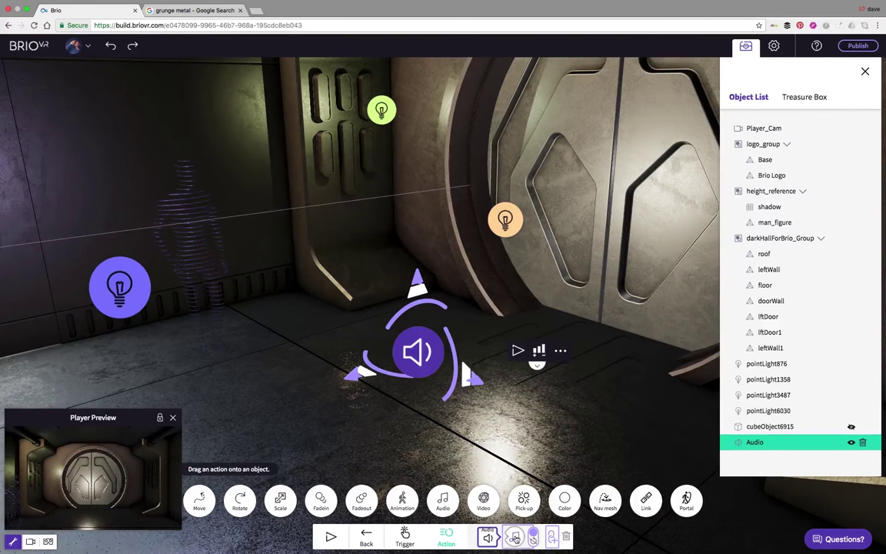
{"action": "left_click_drag", "start_coordinate": [513, 542], "coordinate": [527, 440]}
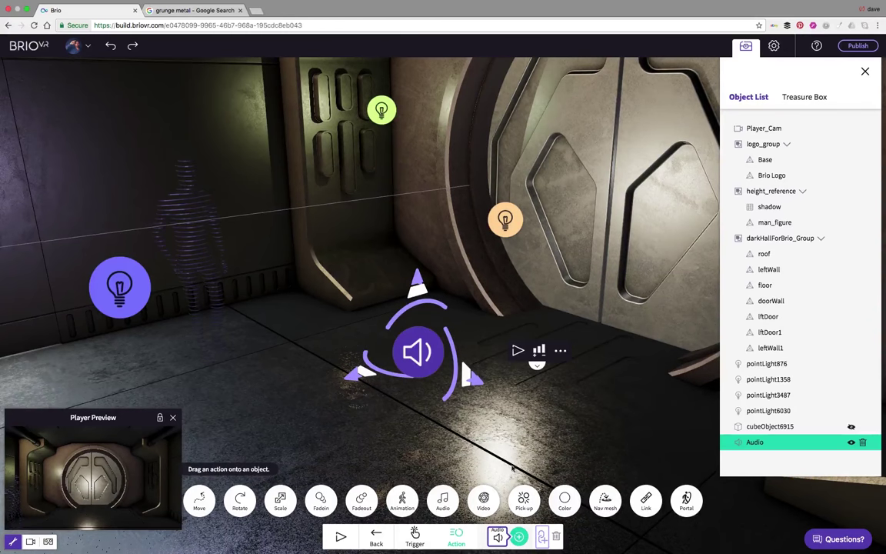
{"action": "left_click_drag", "start_coordinate": [488, 401], "coordinate": [565, 396]}
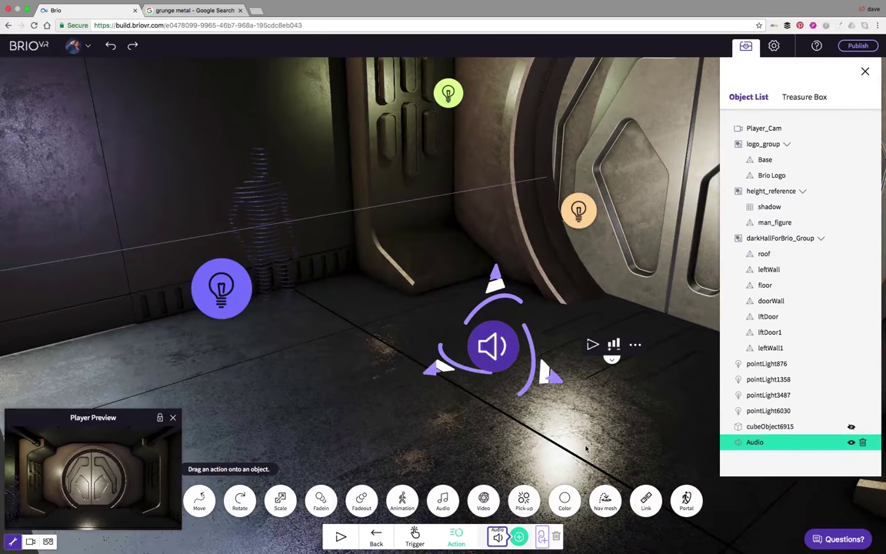
- Add a Proximity trigger to cubeObject6915 and attach an Audio action that plays the Audio object
{"action": "left_click", "coordinate": [414, 537]}
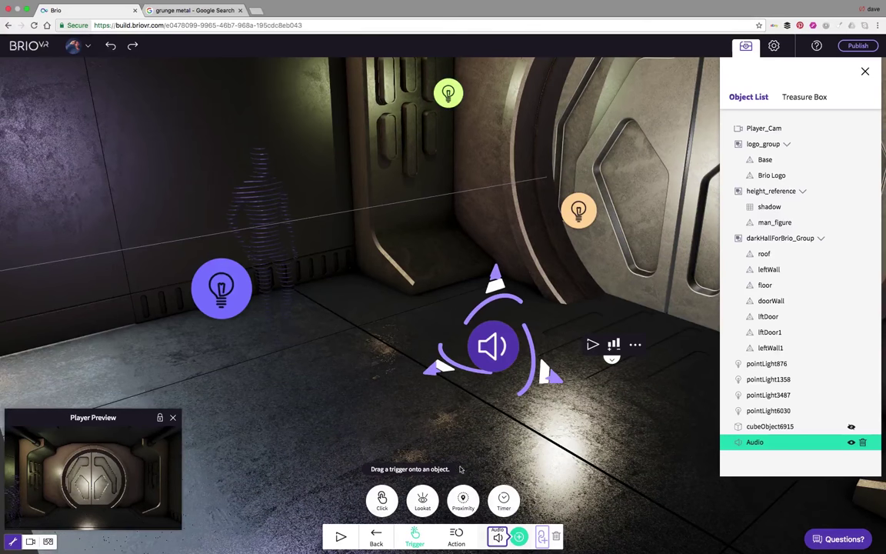
{"action": "left_click_drag", "start_coordinate": [462, 501], "coordinate": [751, 428]}
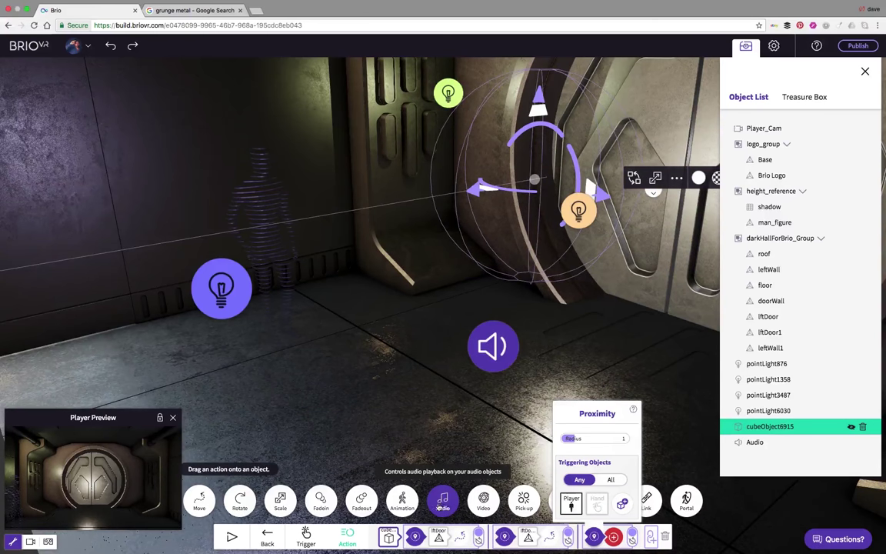
{"action": "left_click_drag", "start_coordinate": [443, 499], "coordinate": [751, 448]}
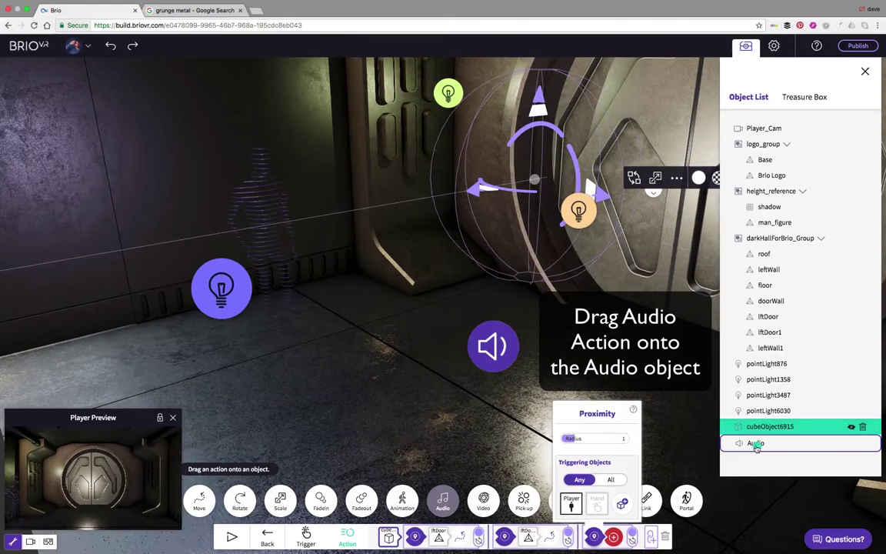
{"action": "left_click_drag", "start_coordinate": [756, 446], "coordinate": [756, 446]}
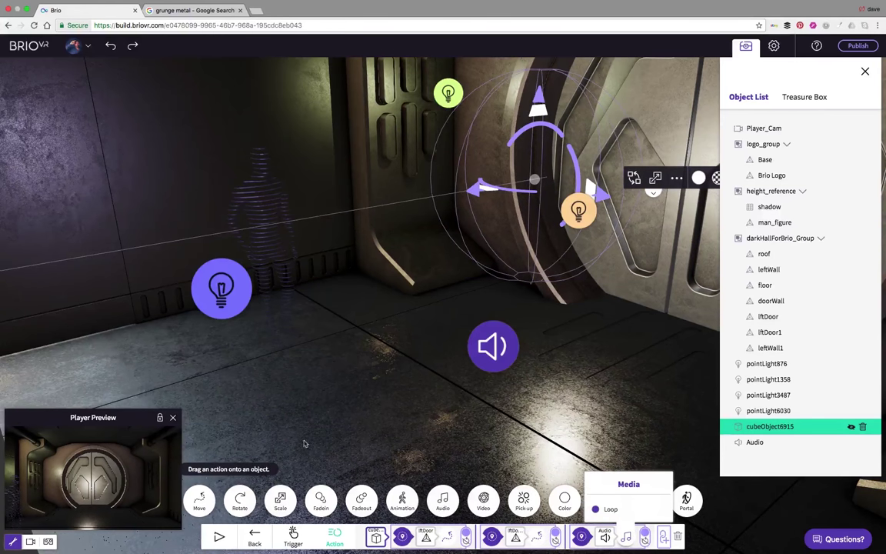
- Play the scene to test the triggered doors and door sound, stop playback, and close the object list
{"action": "left_click", "coordinate": [222, 536]}
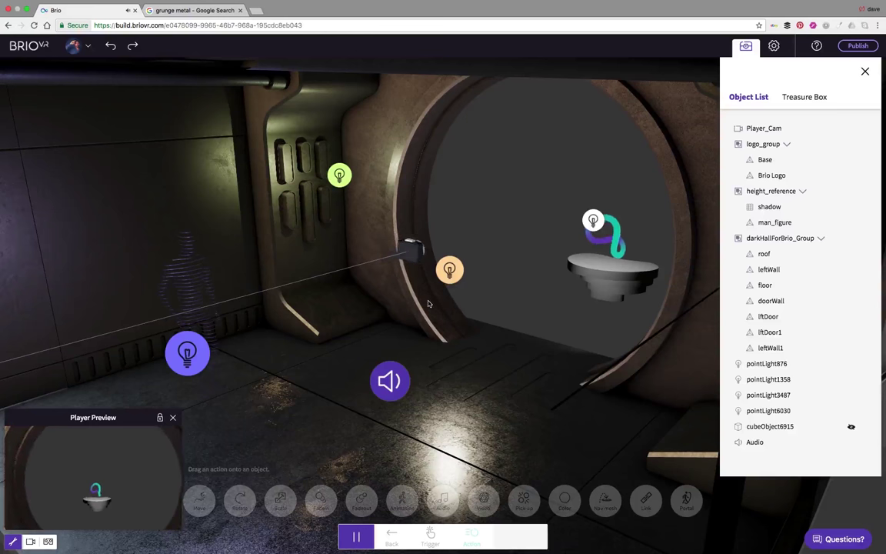
{"action": "left_click", "coordinate": [362, 535]}
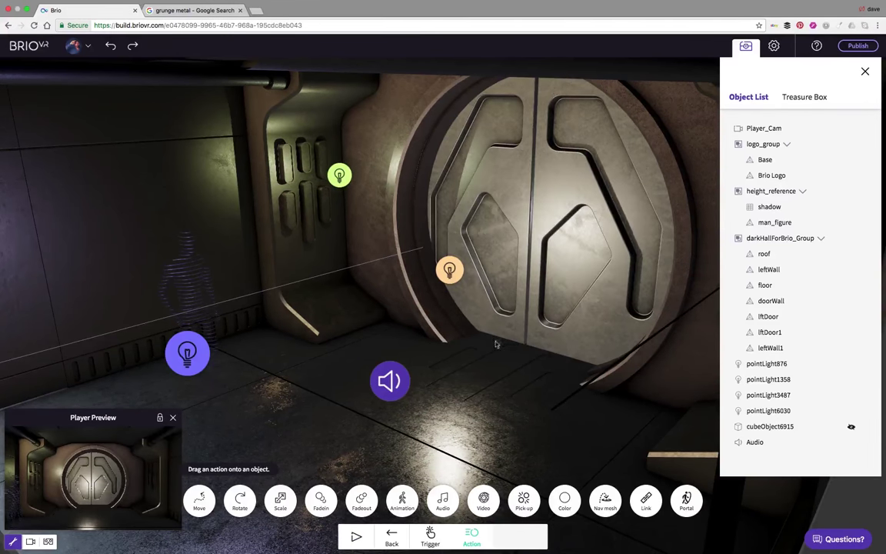
{"action": "scroll", "coordinate": [551, 336], "scroll_direction": "up", "scroll_amount": 2}
{"action": "left_click", "coordinate": [743, 48]}
- Review the scene's title and sharing options in the Publish dialog, then close it without publishing
{"action": "left_click_drag", "start_coordinate": [472, 291], "coordinate": [494, 287]}
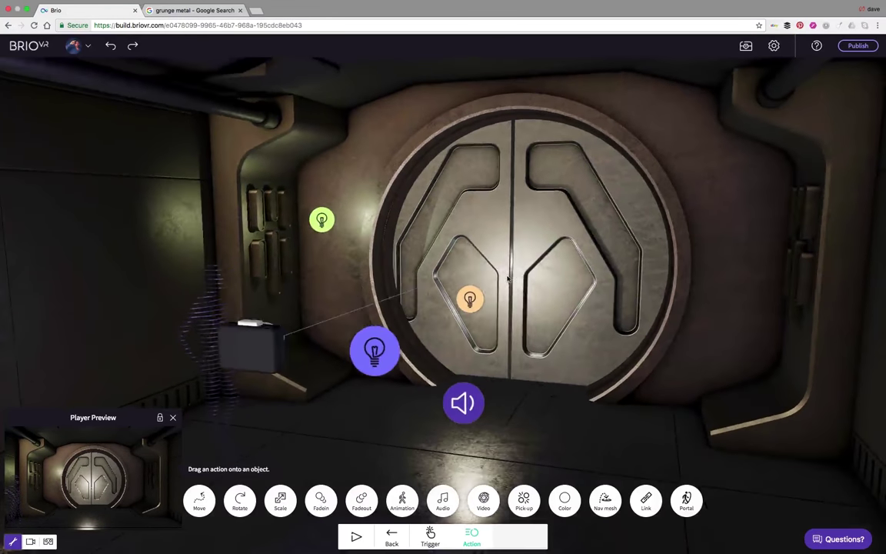
{"action": "right_click_drag", "start_coordinate": [493, 287], "coordinate": [515, 281]}
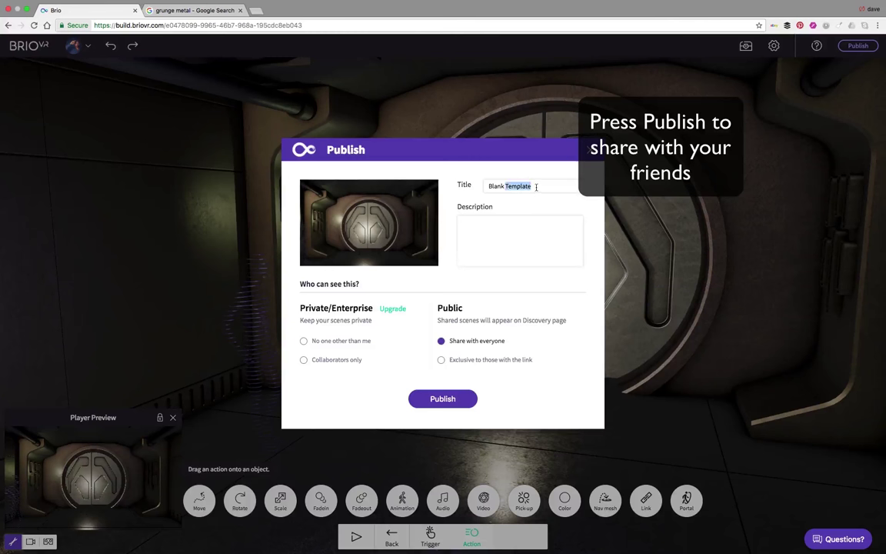
{"action": "triple_click", "coordinate": [536, 187]}
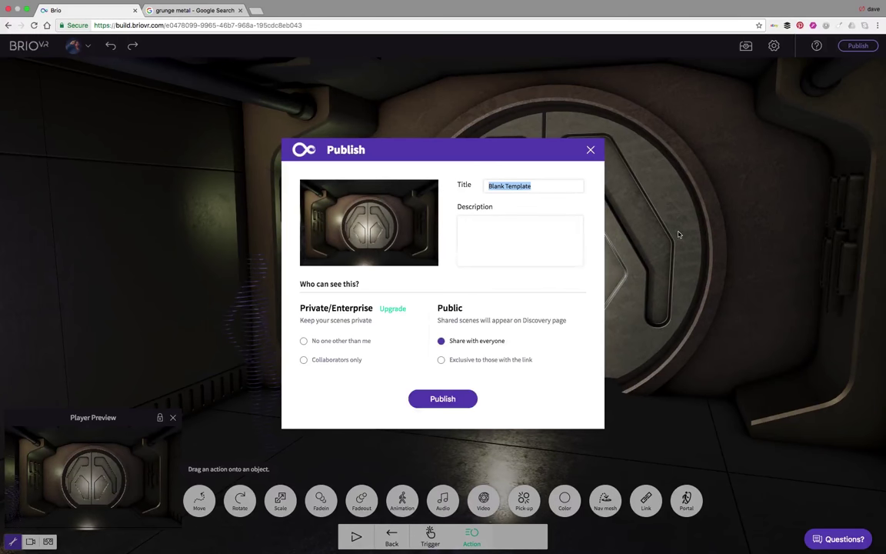
{"action": "left_click", "coordinate": [589, 151]}
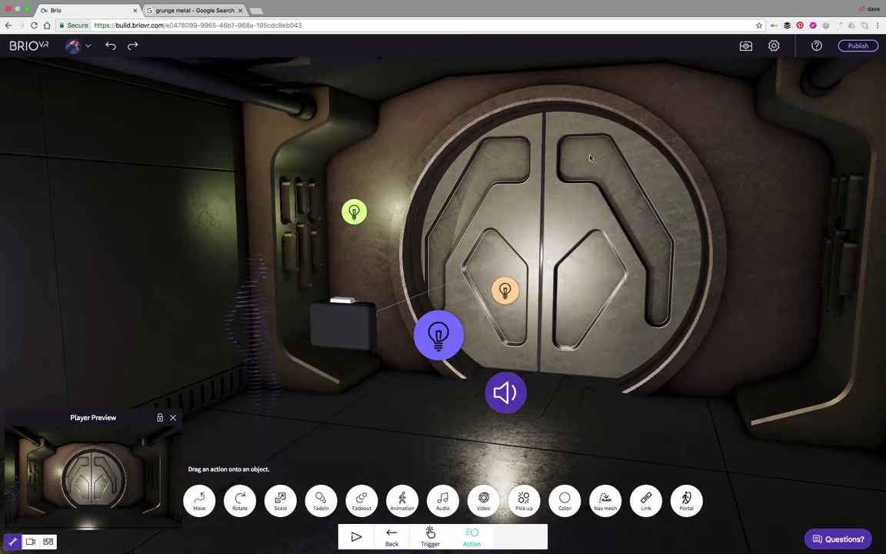